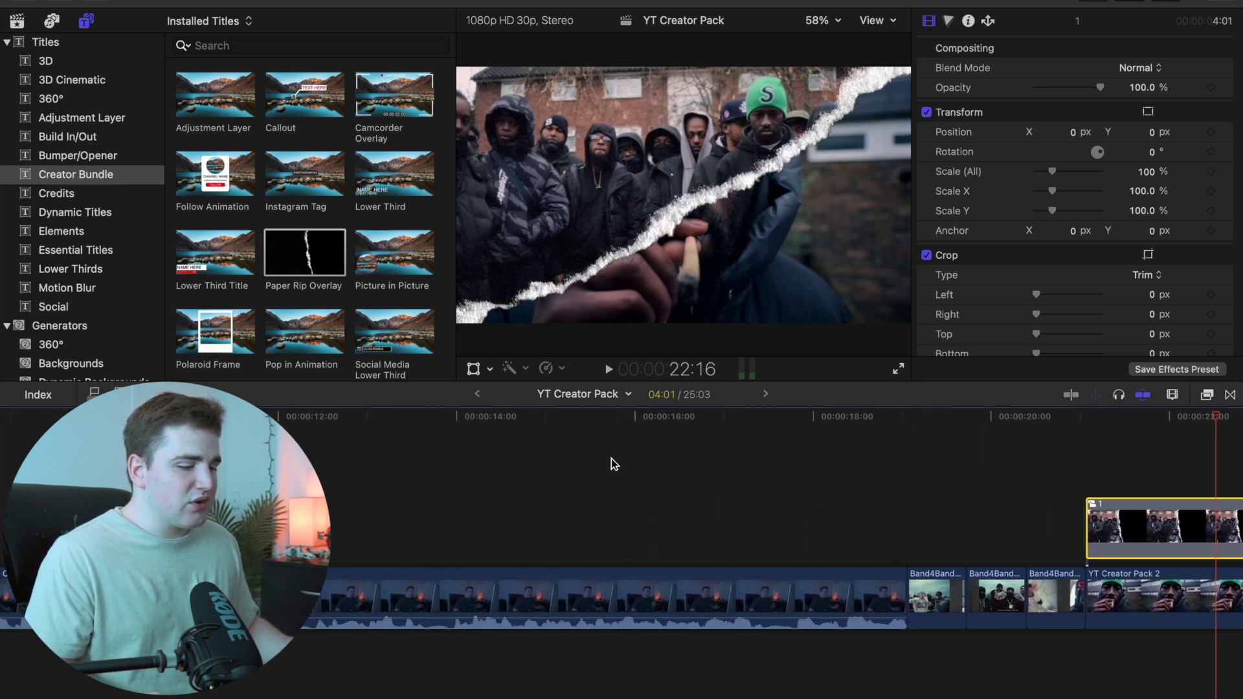
Step: Add the Polaroid Frame title above clip C0009 near 3:24 and preview it
{"action": "left_click", "coordinate": [373, 467]}
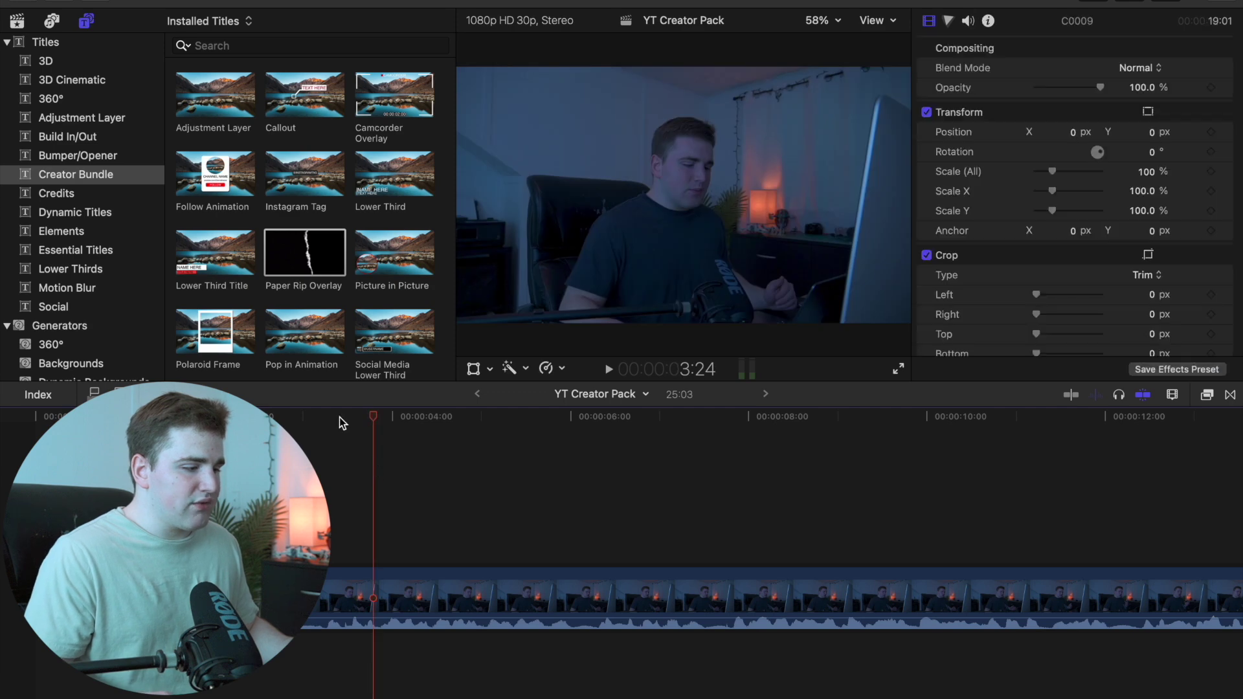
{"action": "scroll", "coordinate": [269, 297], "scroll_direction": "down", "scroll_amount": 2}
{"action": "left_click_drag", "start_coordinate": [220, 267], "coordinate": [288, 553]}
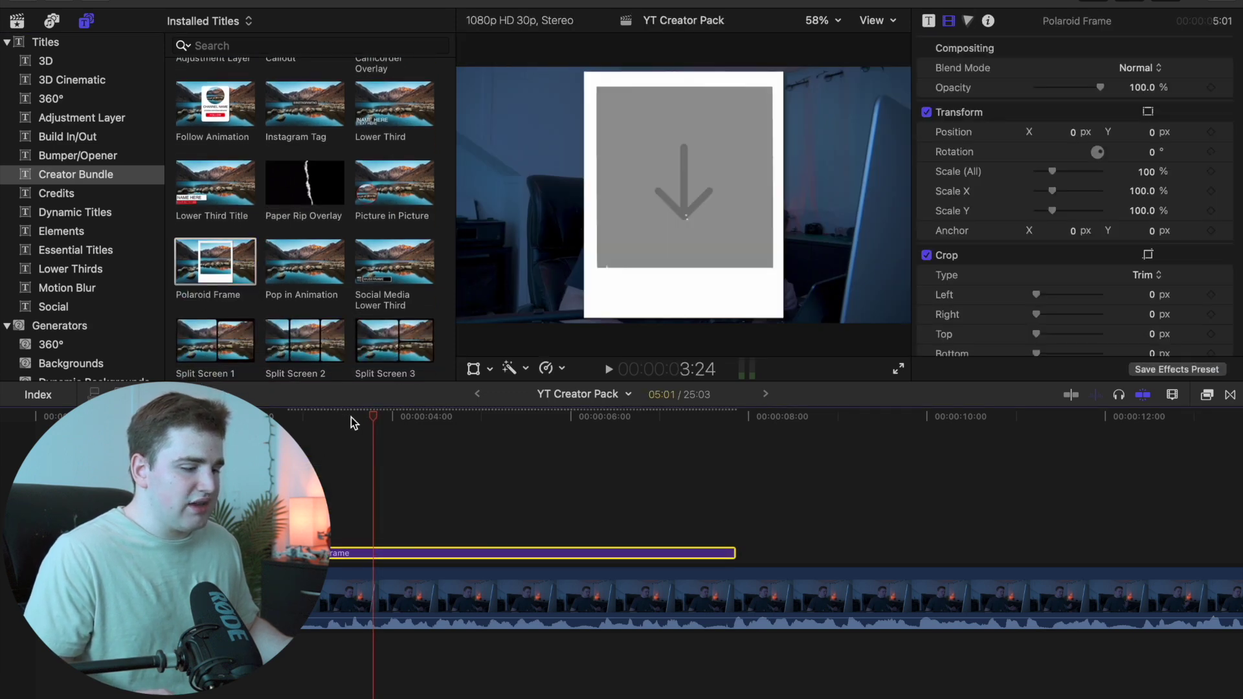
{"action": "left_click_drag", "start_coordinate": [373, 417], "coordinate": [447, 416]}
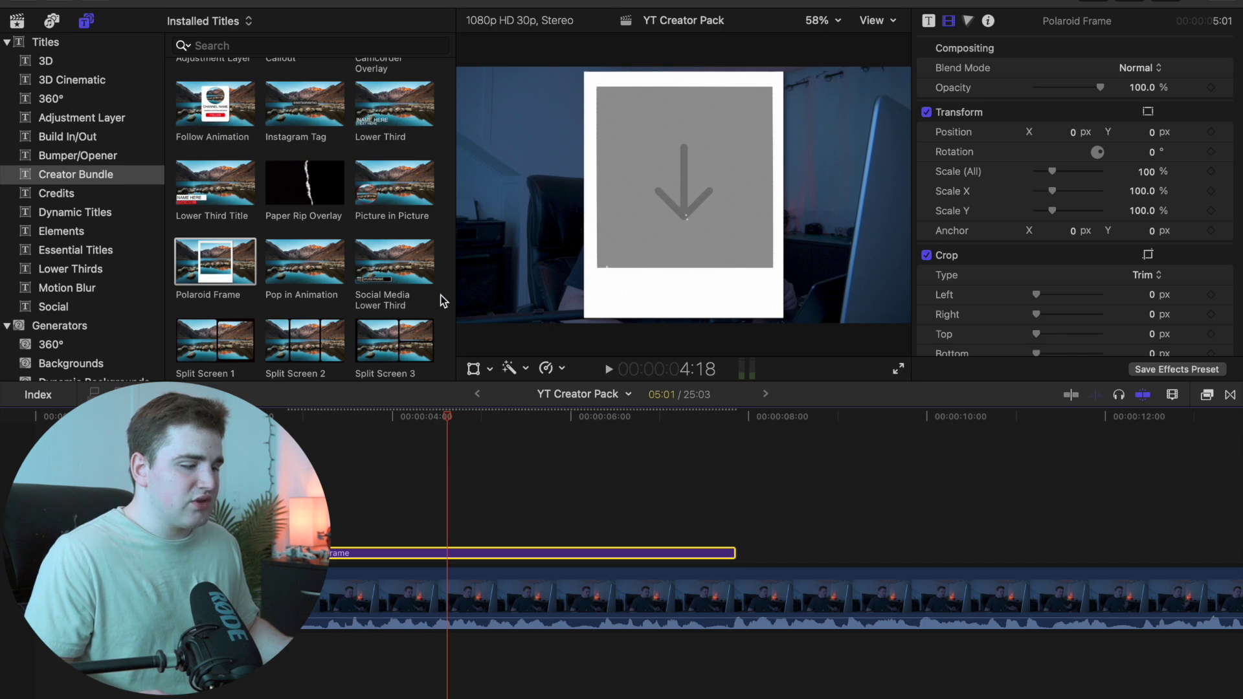
Step: Fill the Polaroid Frame's drop zone with the YT Creator Pack 2 clip
{"action": "left_click", "coordinate": [26, 21]}
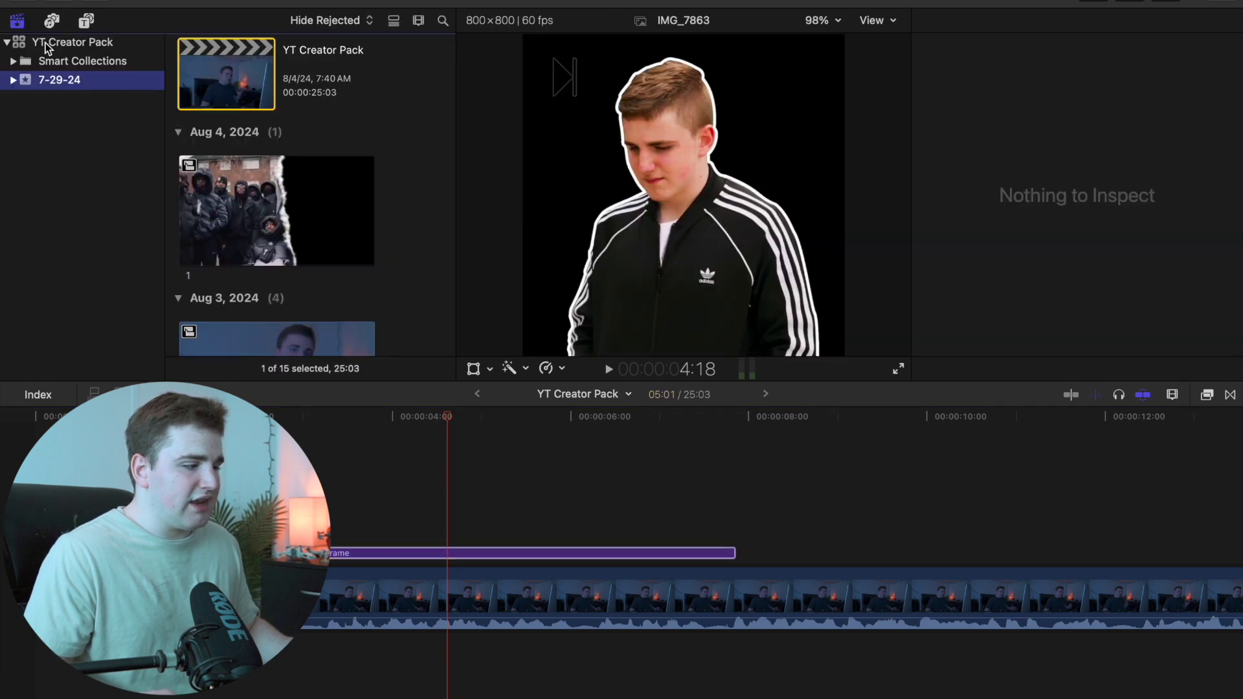
{"action": "scroll", "coordinate": [217, 172], "scroll_direction": "down", "scroll_amount": 5}
{"action": "scroll", "coordinate": [215, 170], "scroll_direction": "down", "scroll_amount": 4}
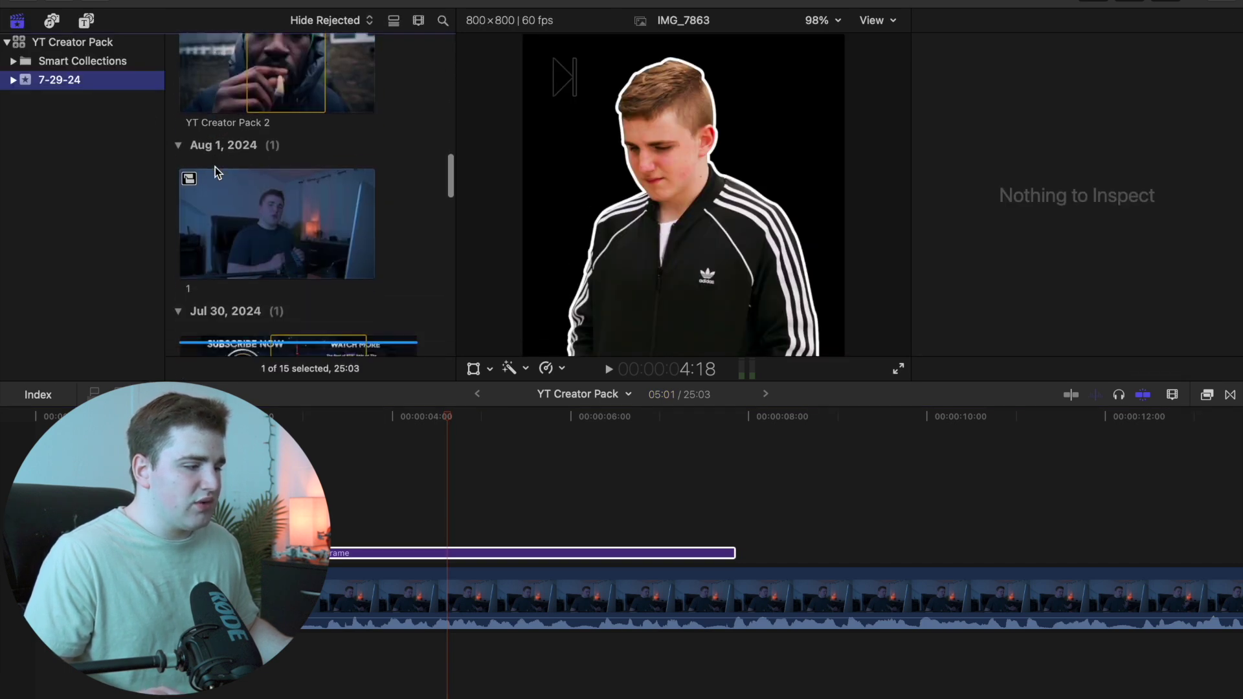
{"action": "scroll", "coordinate": [215, 169], "scroll_direction": "up", "scroll_amount": 2}
{"action": "left_click", "coordinate": [457, 554]}
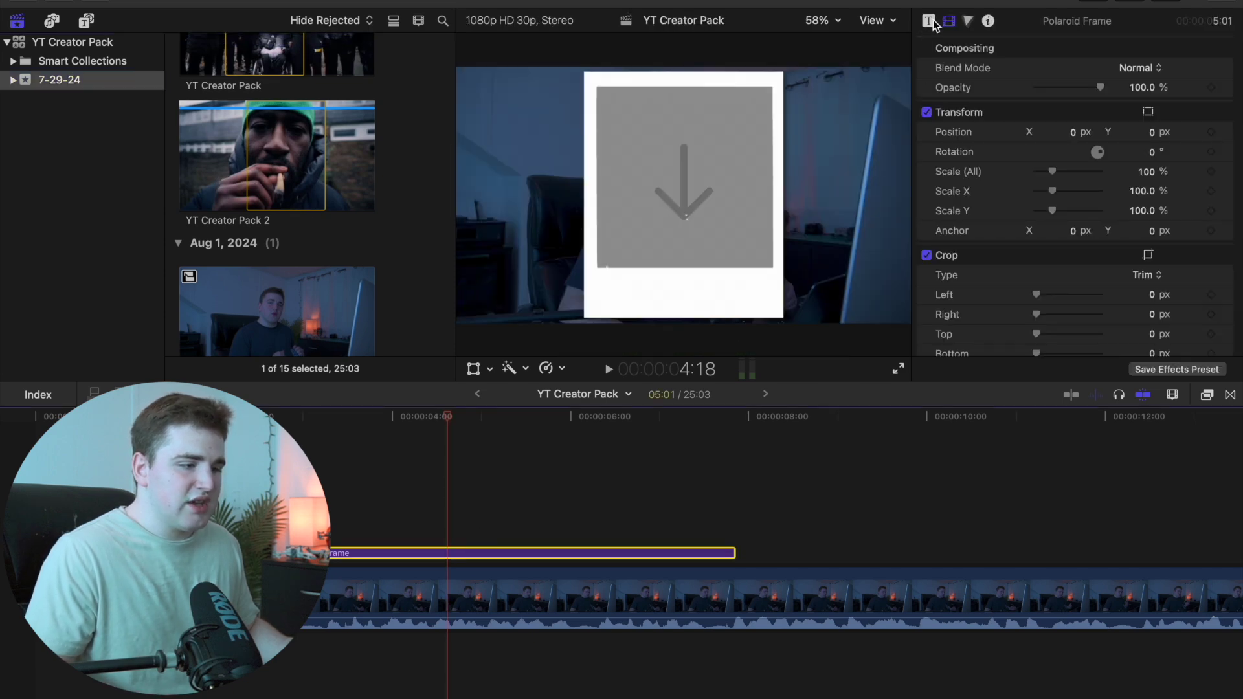
{"action": "left_click", "coordinate": [930, 22]}
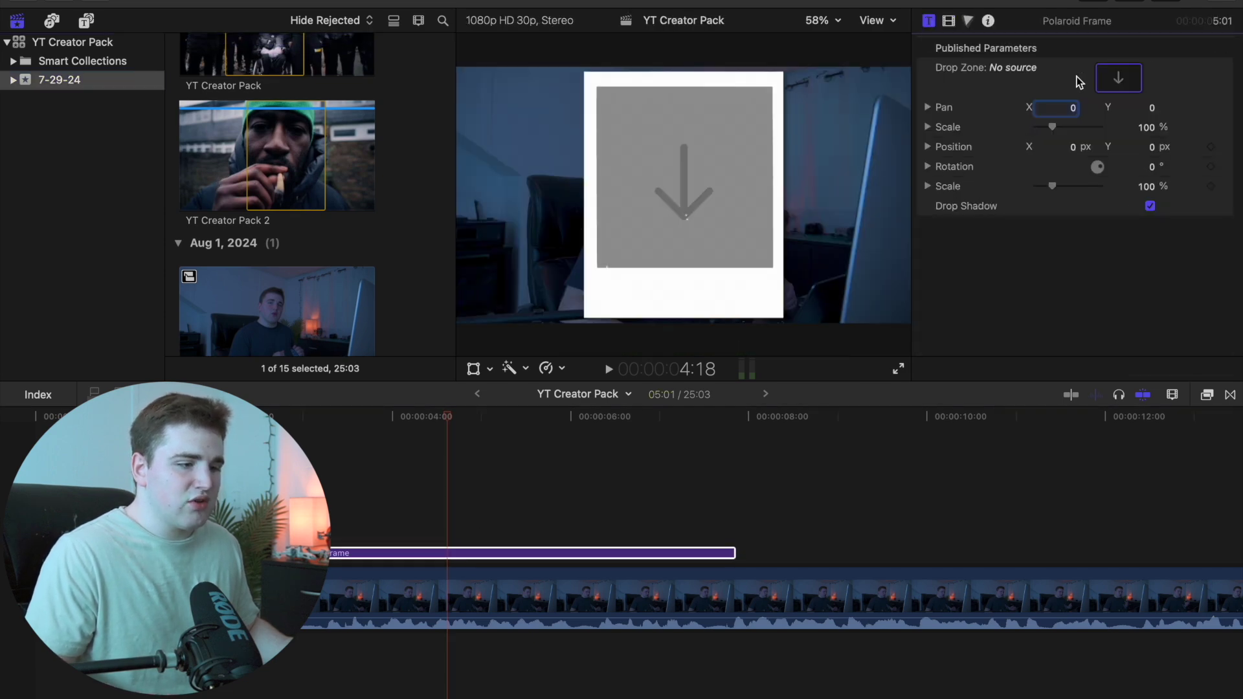
{"action": "left_click", "coordinate": [1119, 77]}
{"action": "left_click", "coordinate": [307, 155]}
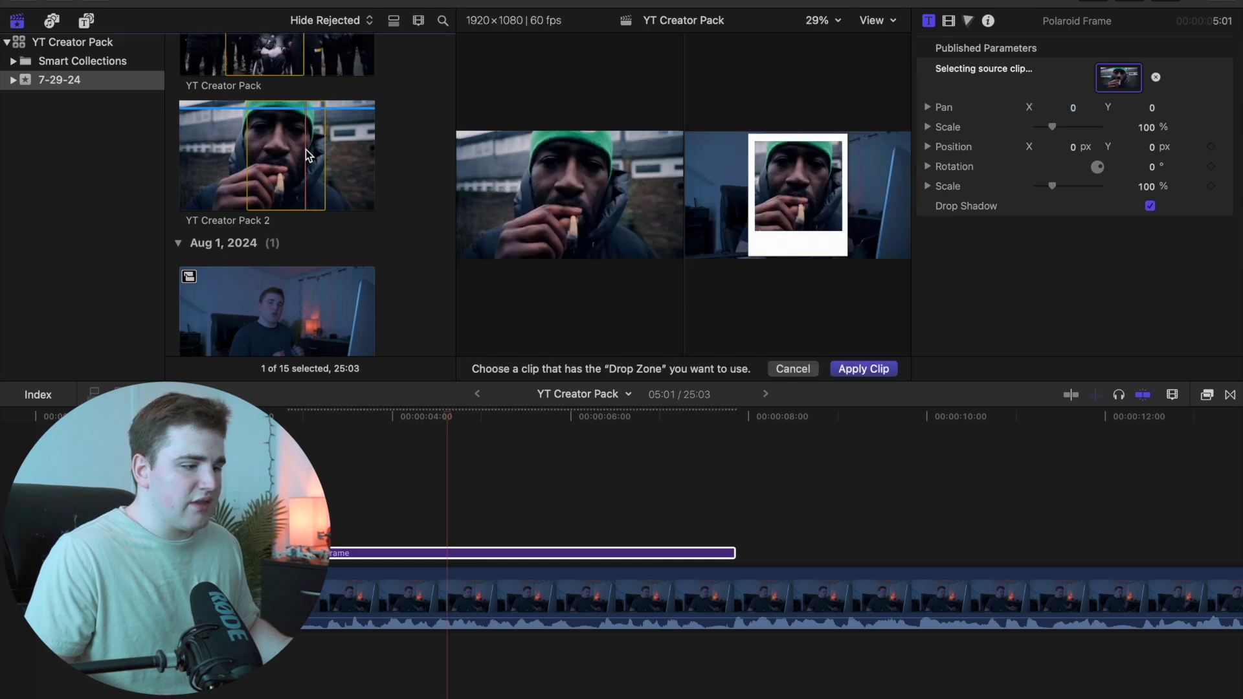
{"action": "left_click", "coordinate": [848, 368]}
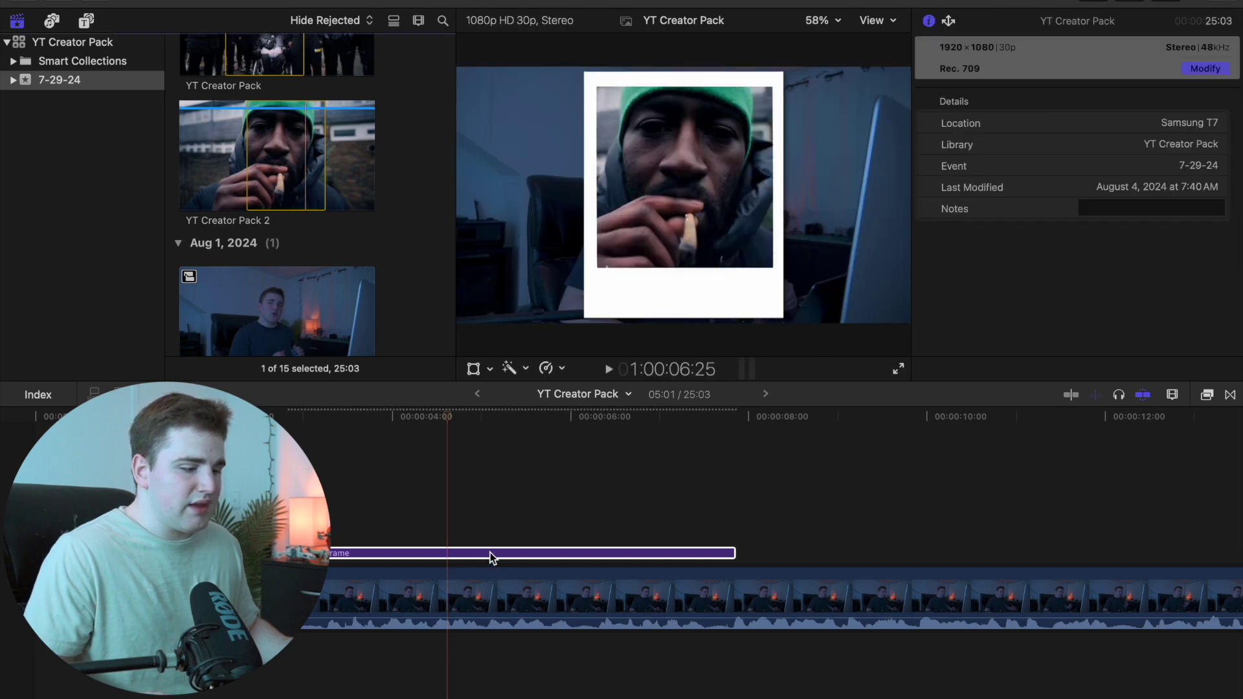
Step: Scale the polaroid image to 162%, rotate it -10.4°, then delete the title
{"action": "mouse_move", "coordinate": [1054, 126]}
{"action": "left_mouse_down"}
{"action": "mouse_move", "coordinate": [1134, 167]}
{"action": "mouse_move", "coordinate": [1062, 149]}
{"action": "left_mouse_up"}
{"action": "left_click", "coordinate": [1157, 168]}
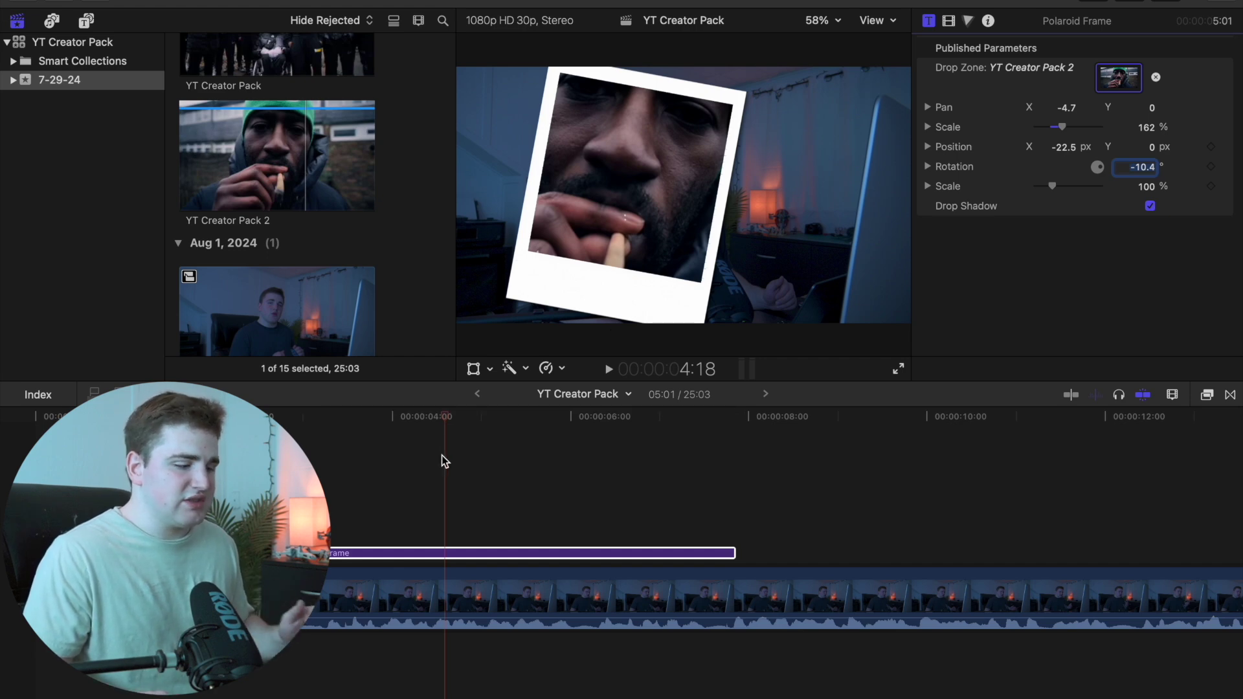
{"action": "left_click", "coordinate": [359, 452]}
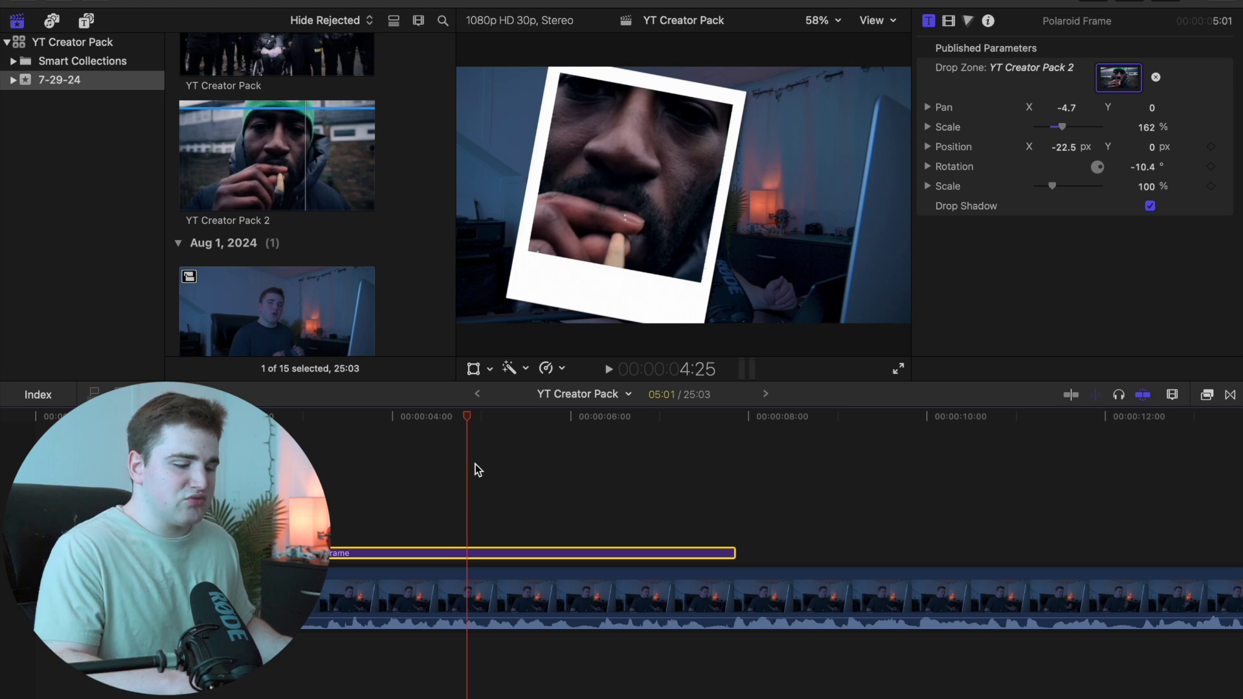
{"action": "key", "text": "Delete"}
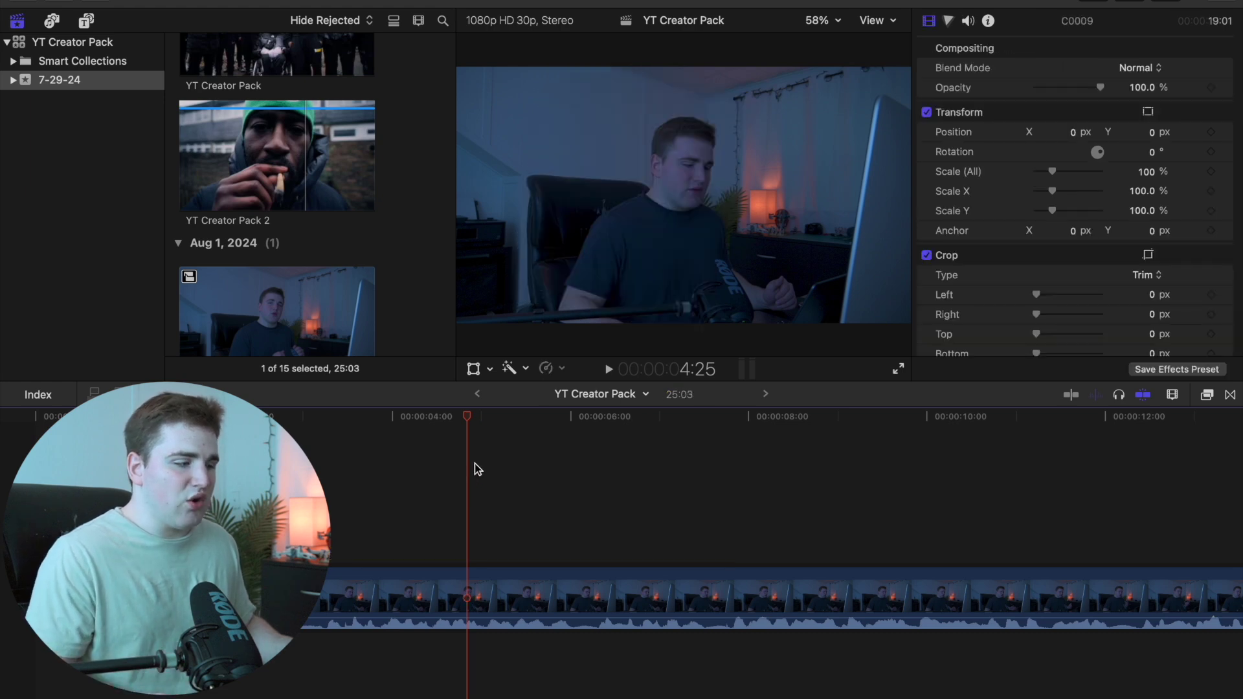
{"action": "left_click", "coordinate": [87, 21]}
Step: Add the Pop in Animation title above the main clip and set its scale to 73%
{"action": "left_click_drag", "start_coordinate": [301, 262], "coordinate": [378, 507]}
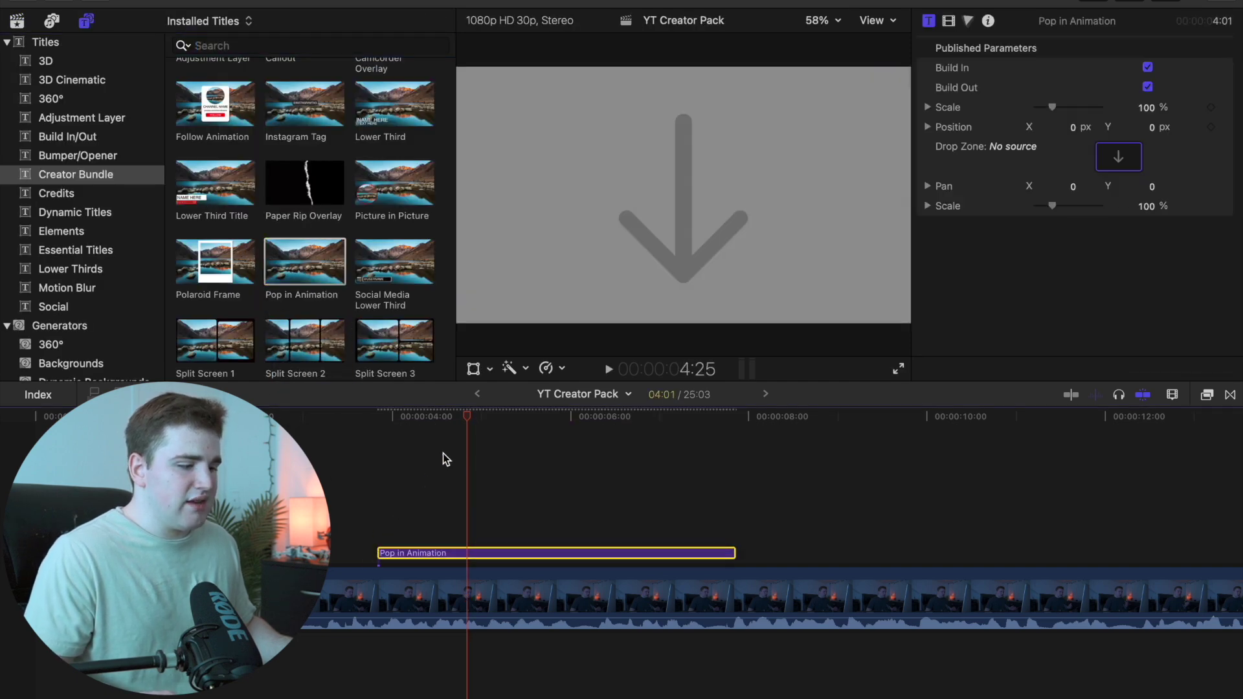
{"action": "left_click_drag", "start_coordinate": [465, 418], "coordinate": [526, 442]}
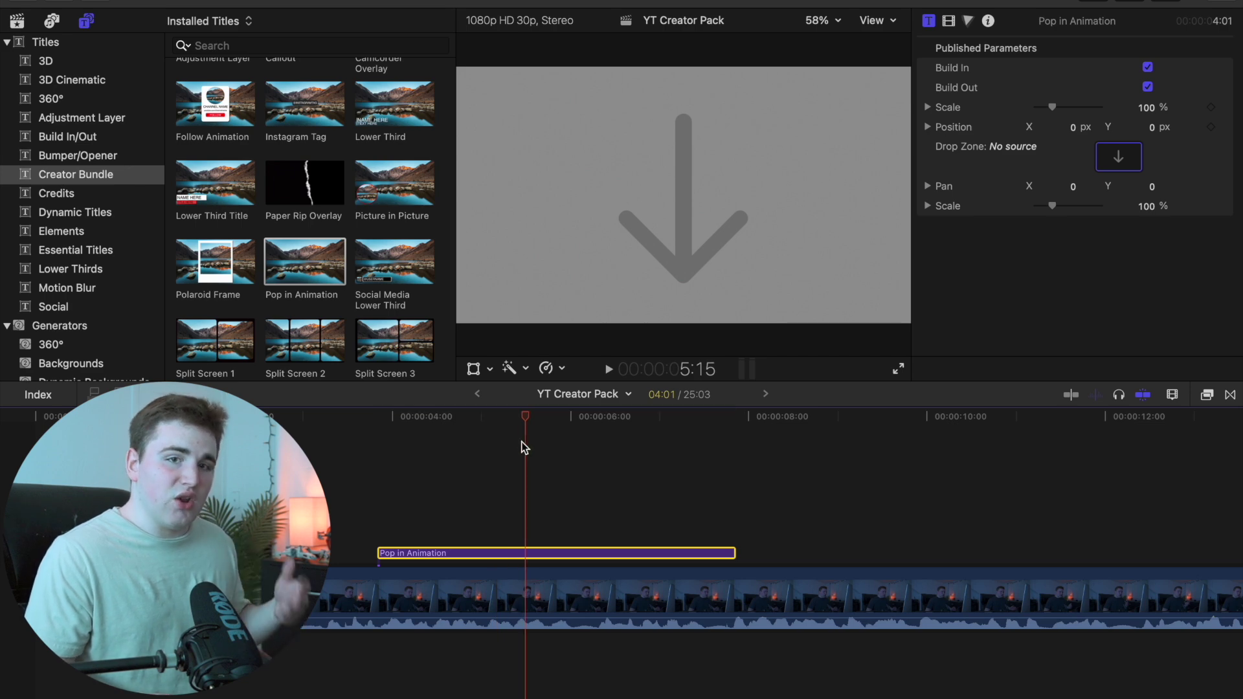
{"action": "left_click", "coordinate": [18, 21]}
{"action": "left_click_drag", "start_coordinate": [525, 418], "coordinate": [554, 434]}
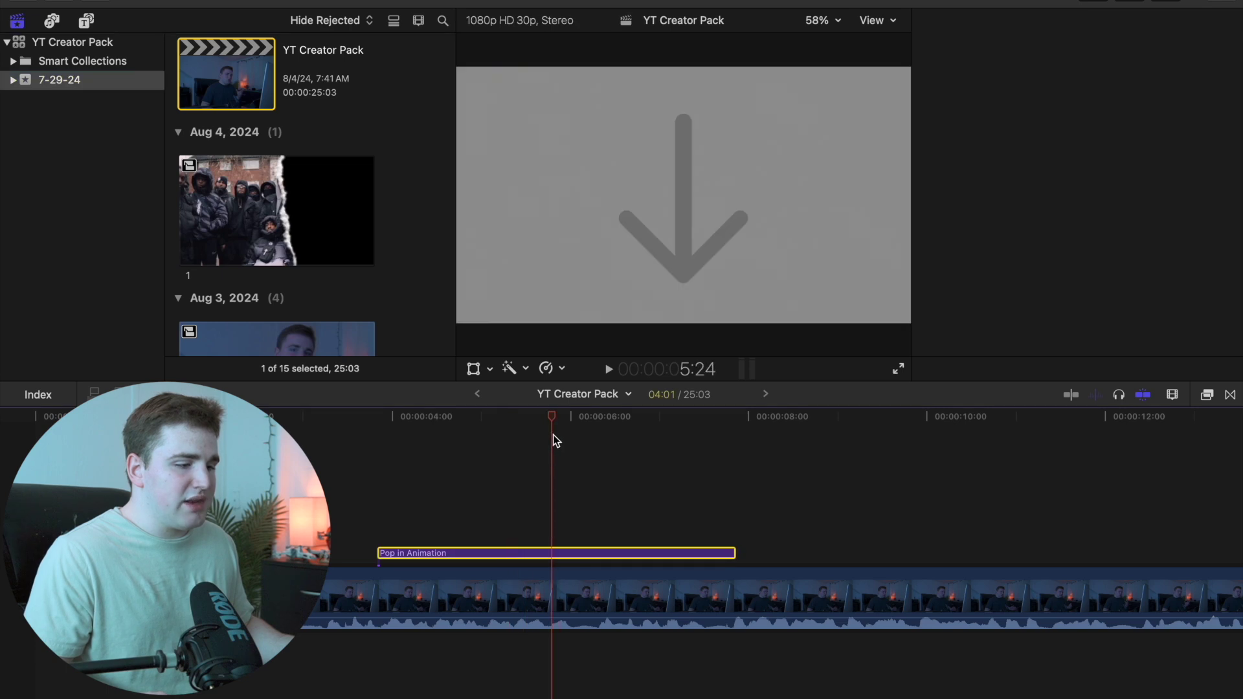
{"action": "key", "text": "super+4"}
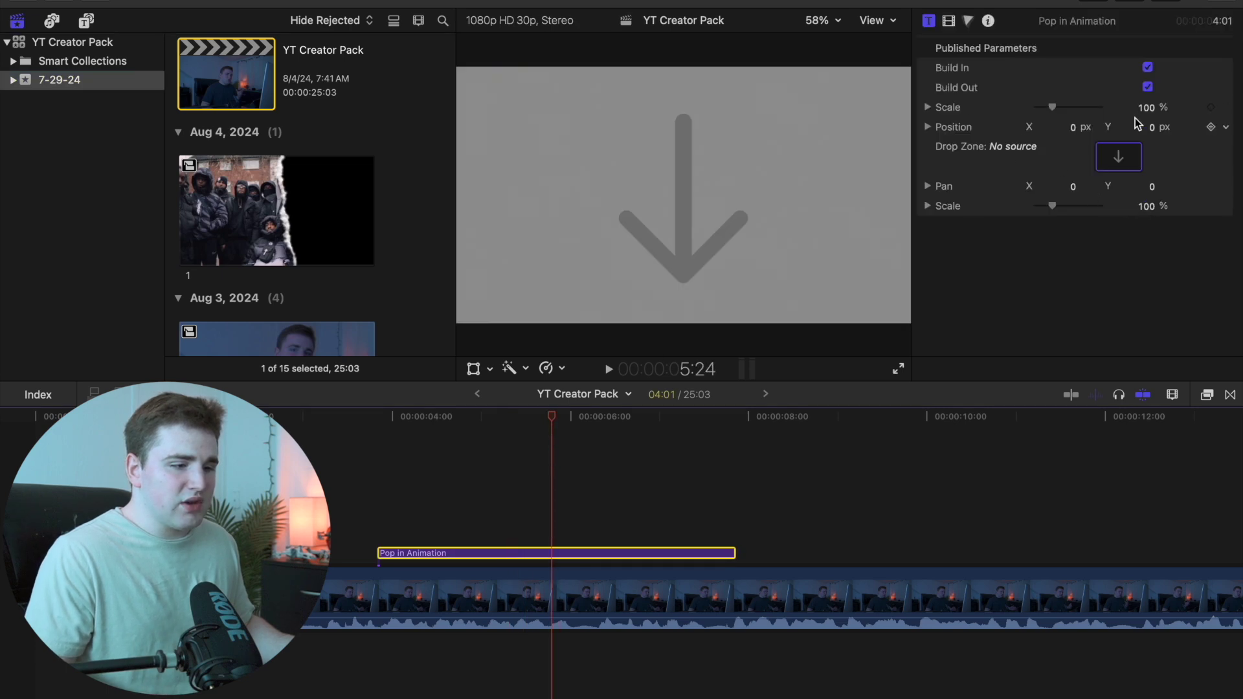
{"action": "left_click_drag", "start_coordinate": [1147, 107], "coordinate": [1077, 130]}
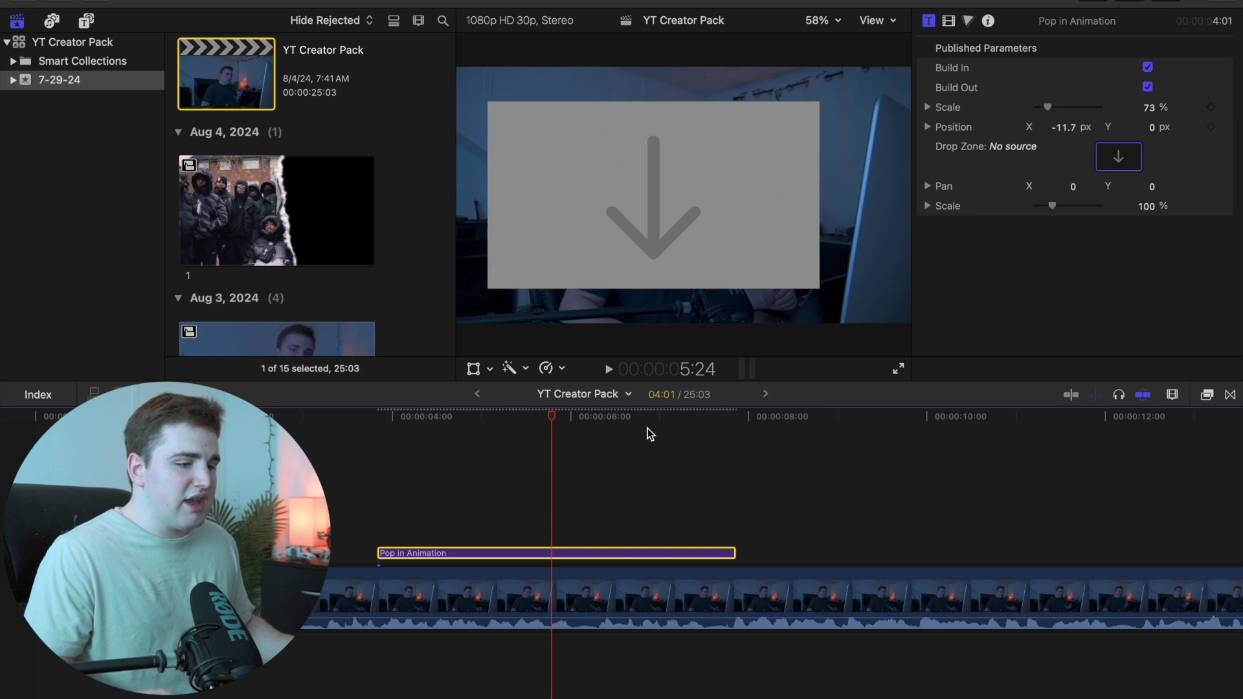
Step: Fill the pop-in drop zone with the Final Cut Pro X Logo, scaled to 57%
{"action": "scroll", "coordinate": [390, 268], "scroll_direction": "down", "scroll_amount": 1}
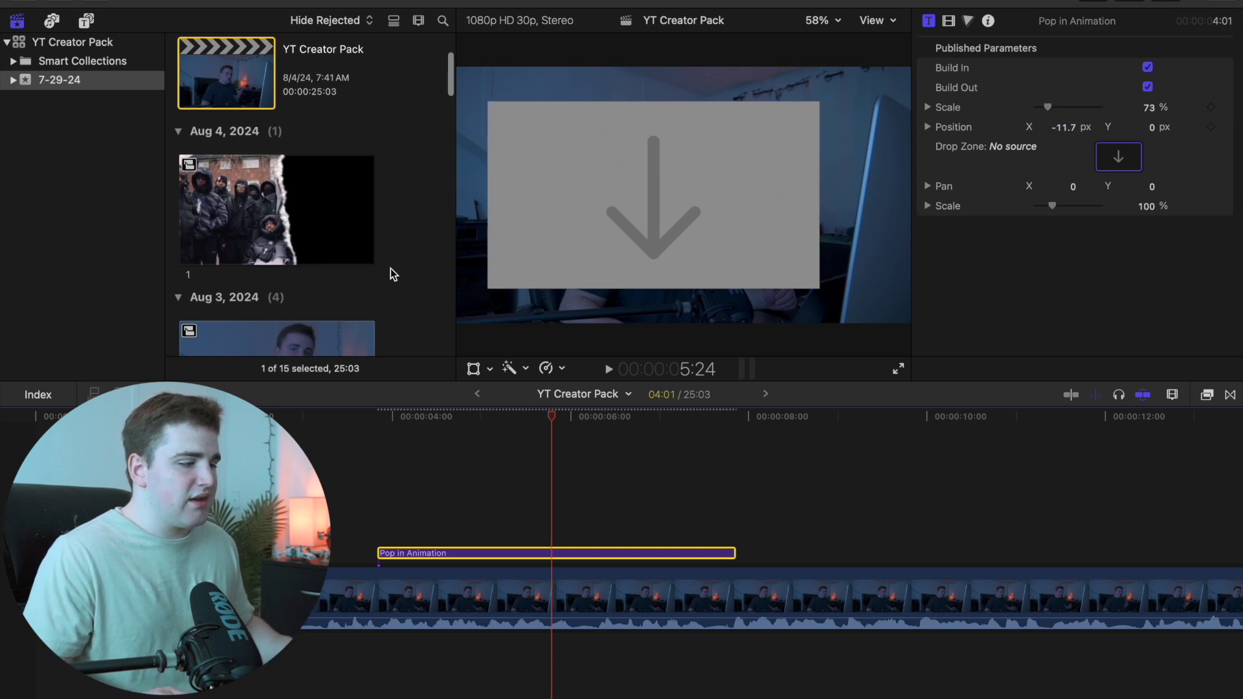
{"action": "scroll", "coordinate": [390, 268], "scroll_direction": "down", "scroll_amount": 15}
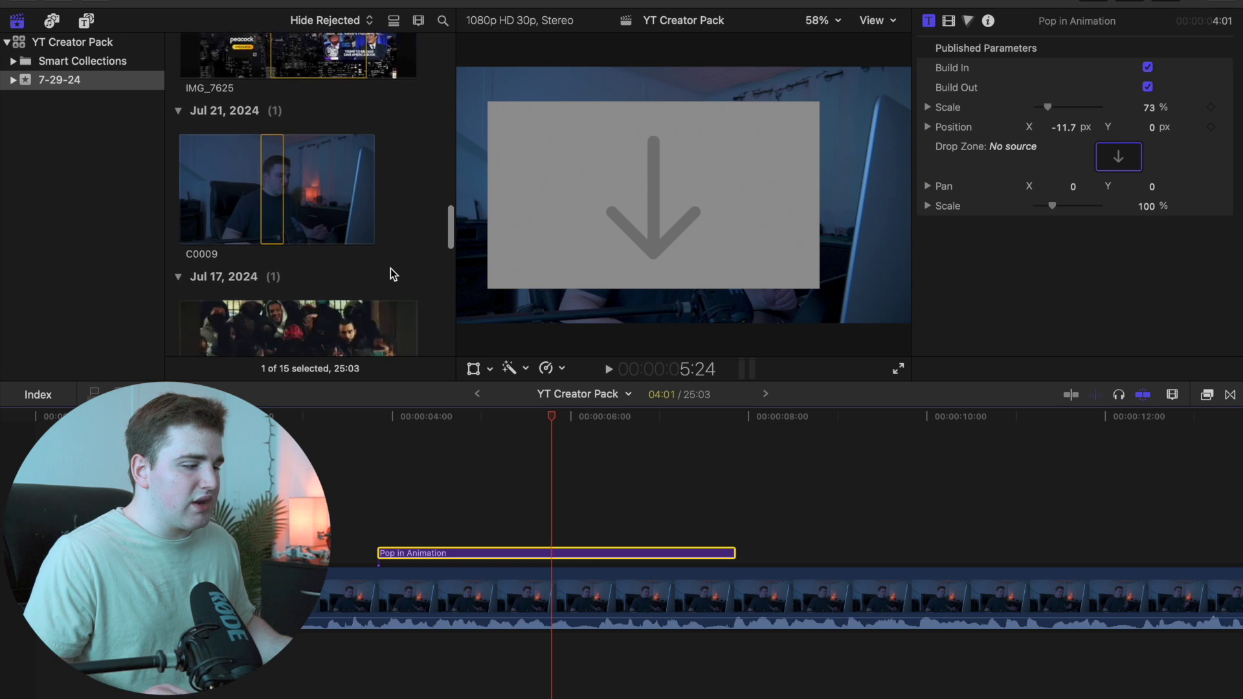
{"action": "scroll", "coordinate": [391, 268], "scroll_direction": "down", "scroll_amount": 12}
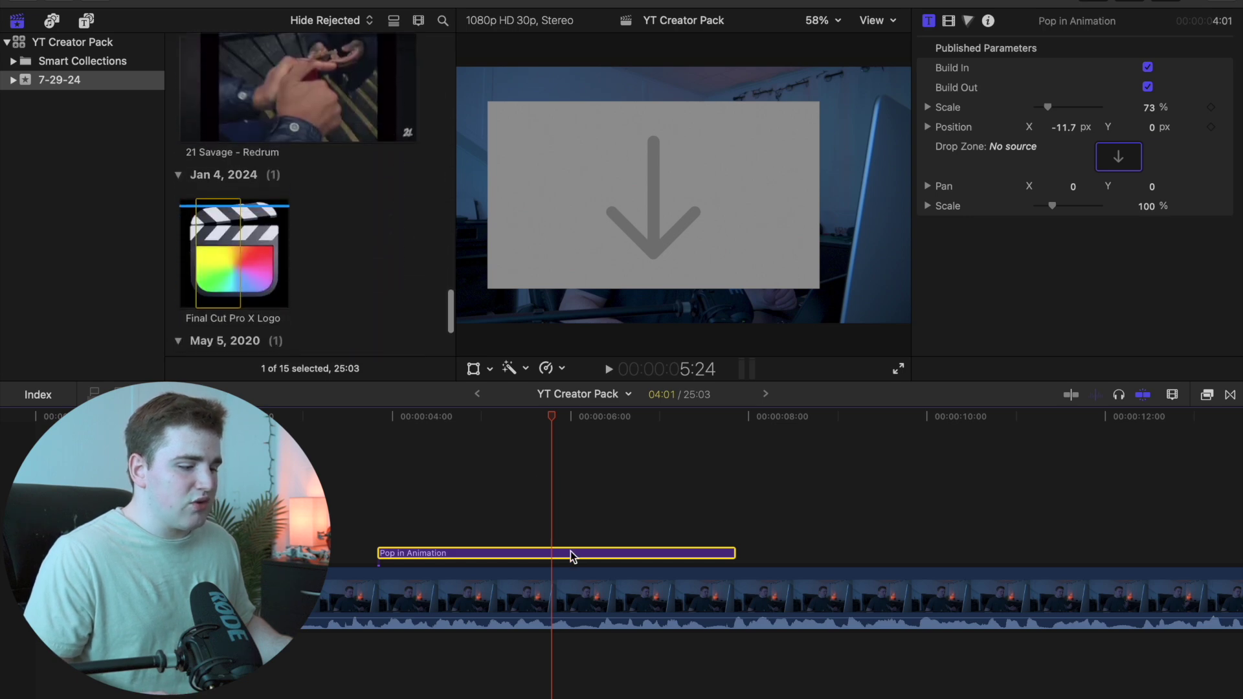
{"action": "left_click", "coordinate": [1118, 159]}
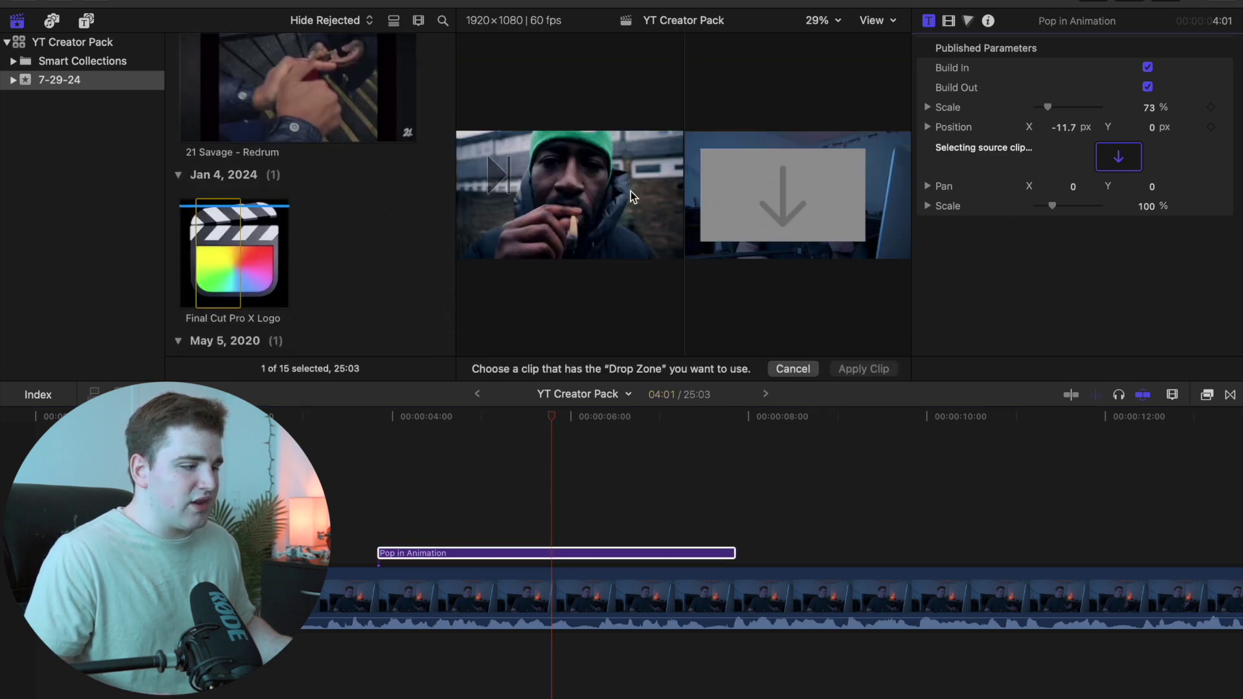
{"action": "left_click", "coordinate": [221, 242]}
{"action": "left_click", "coordinate": [857, 368]}
{"action": "left_click", "coordinate": [670, 548]}
{"action": "left_click_drag", "start_coordinate": [1054, 204], "coordinate": [1065, 190]}
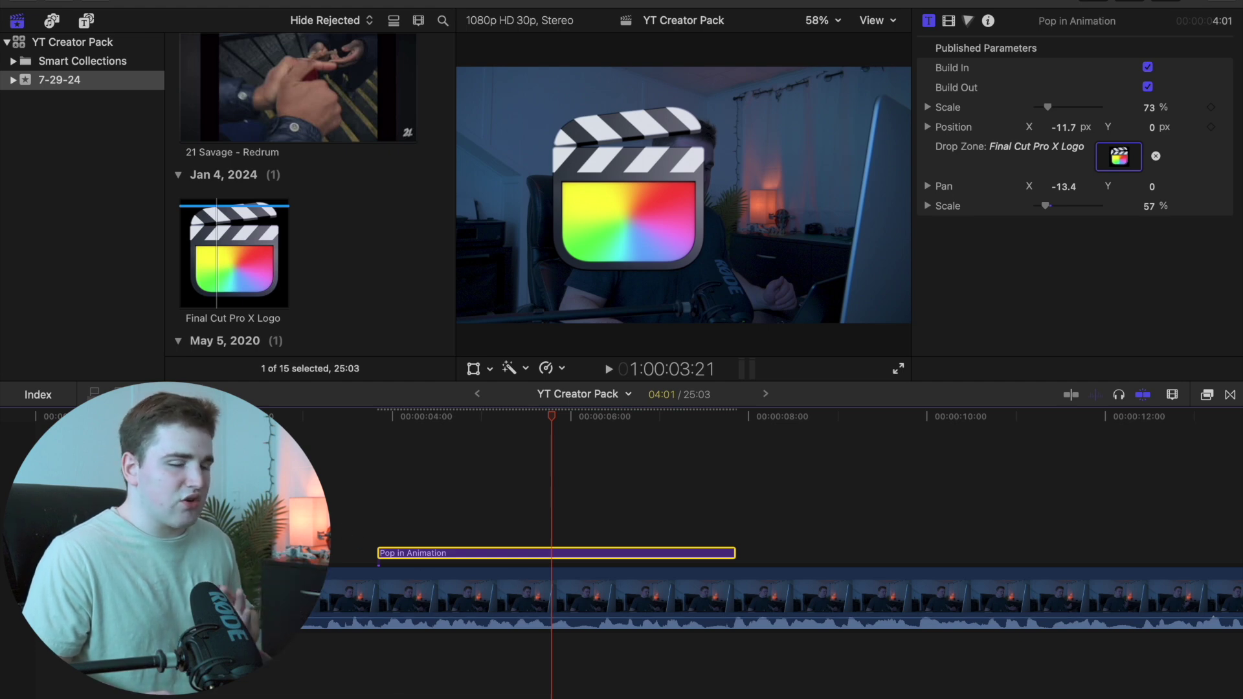
{"action": "left_click", "coordinate": [316, 596]}
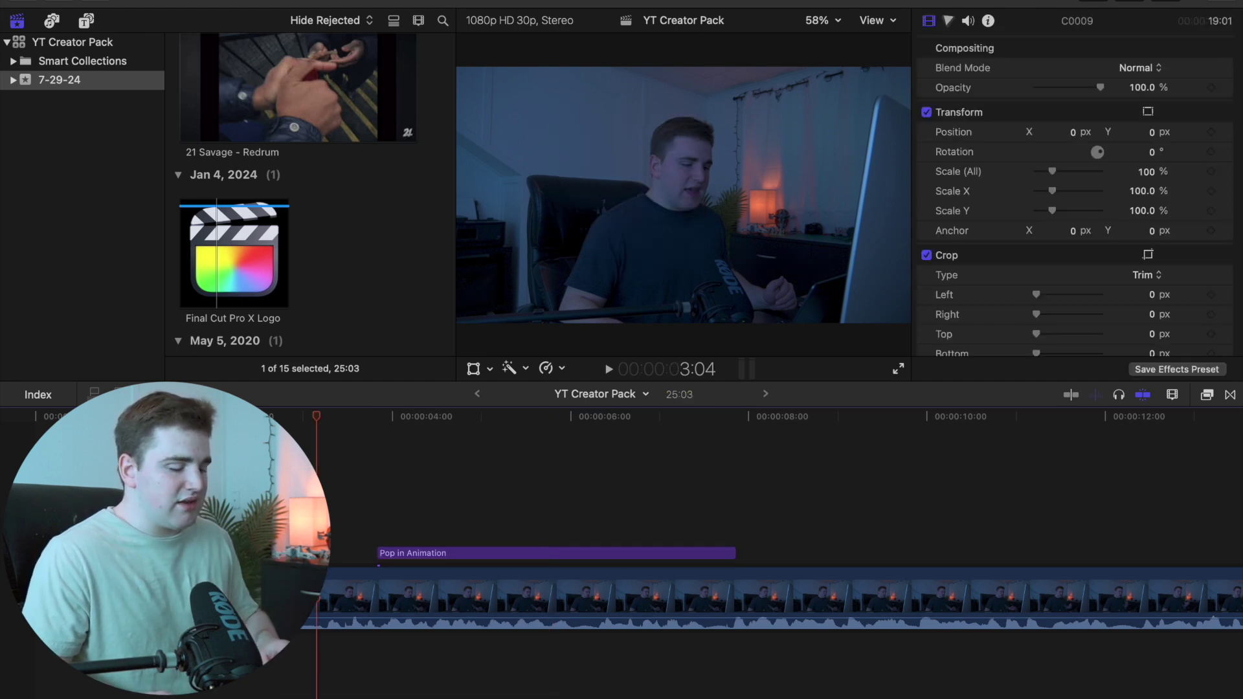
Step: Play back and scrub through the logo's pop-in and exit animation
{"action": "key", "text": "space"}
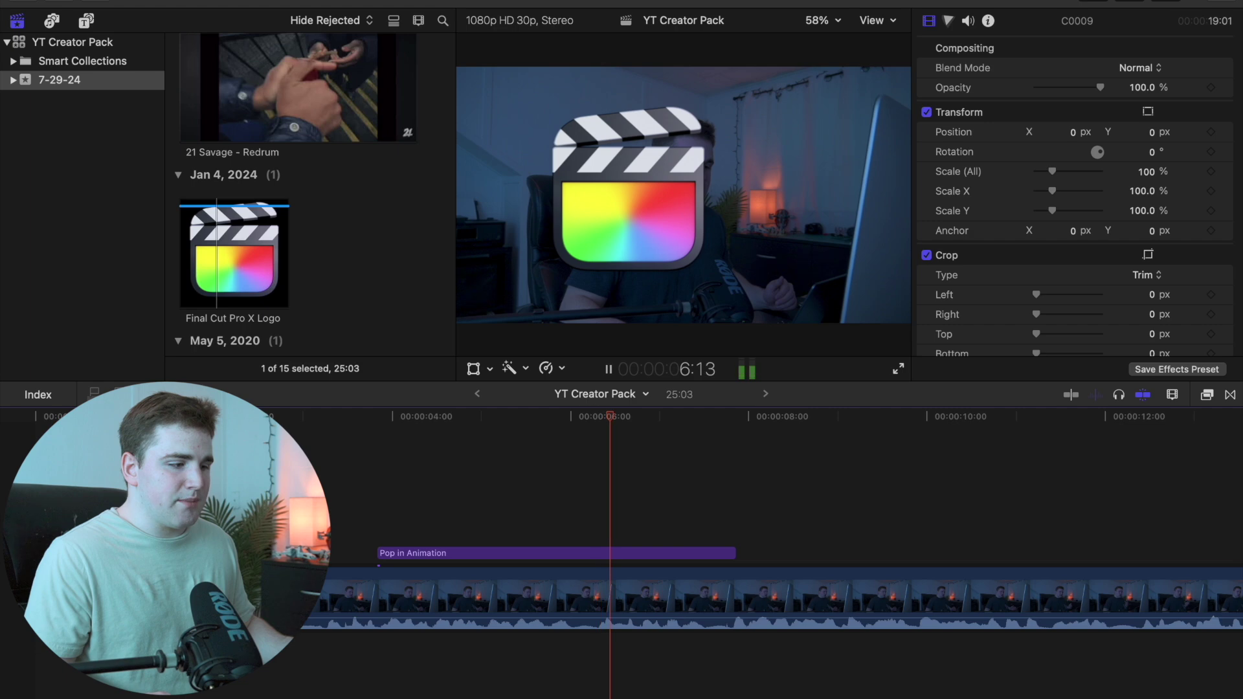
{"action": "key", "text": "space"}
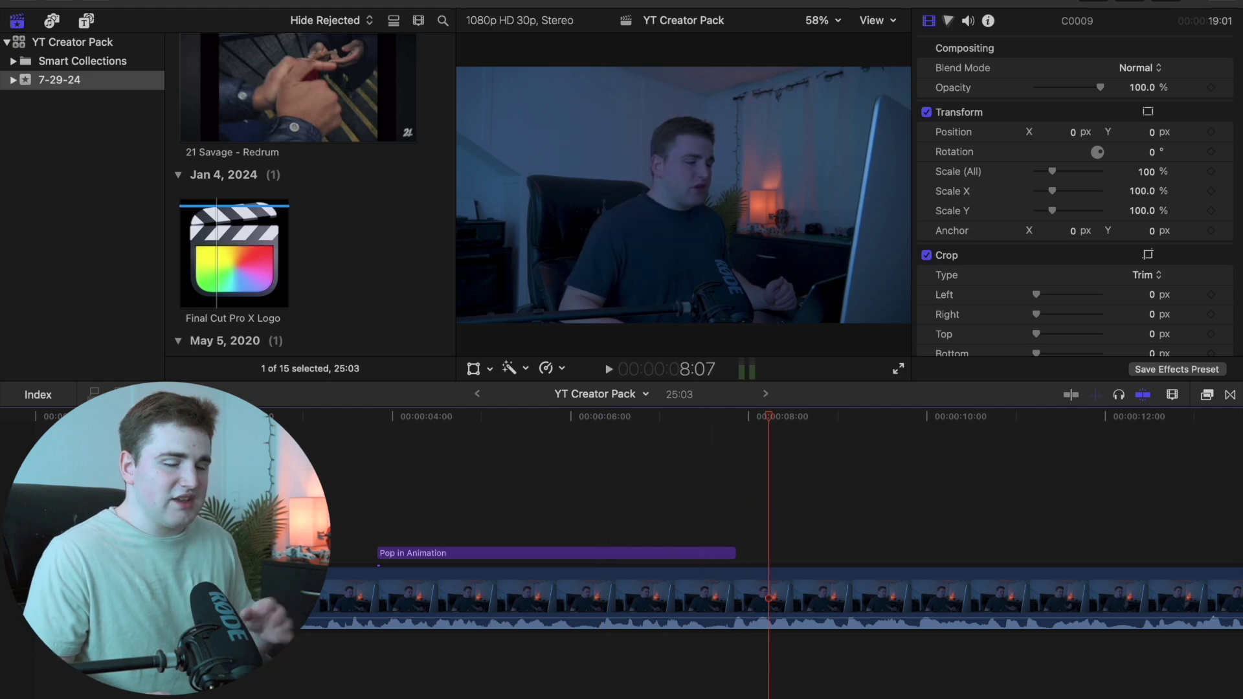
{"action": "left_click", "coordinate": [533, 511]}
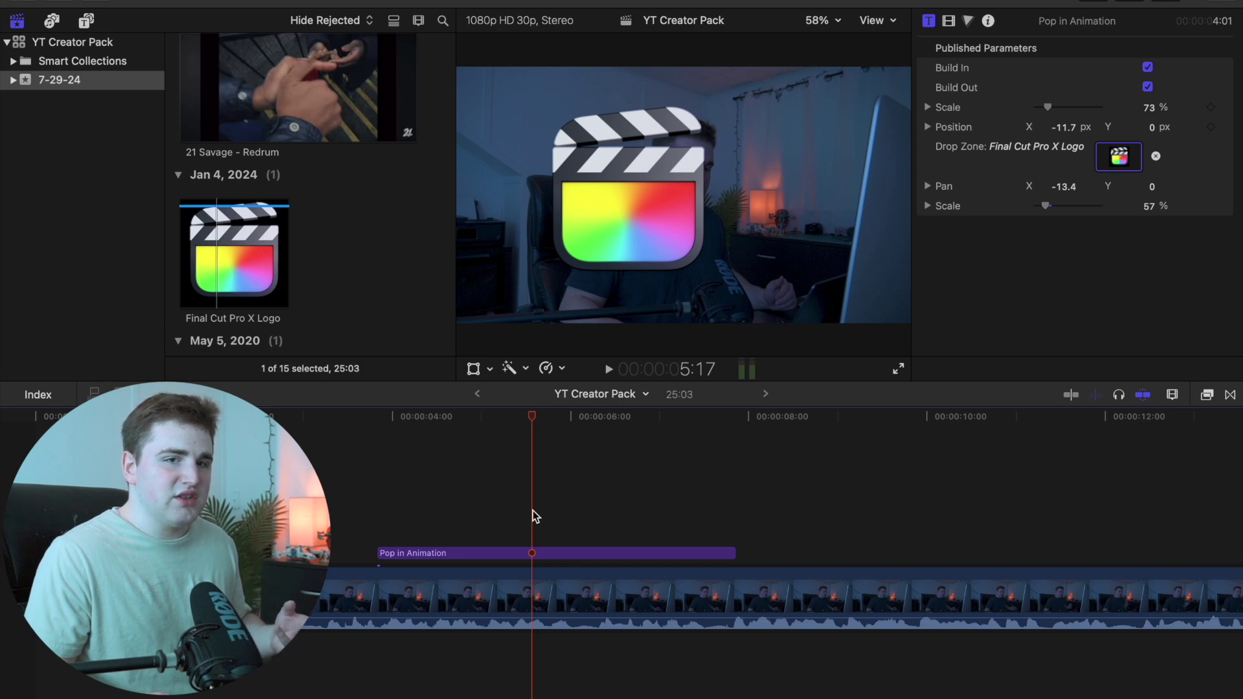
{"action": "left_click_drag", "start_coordinate": [531, 424], "coordinate": [464, 456]}
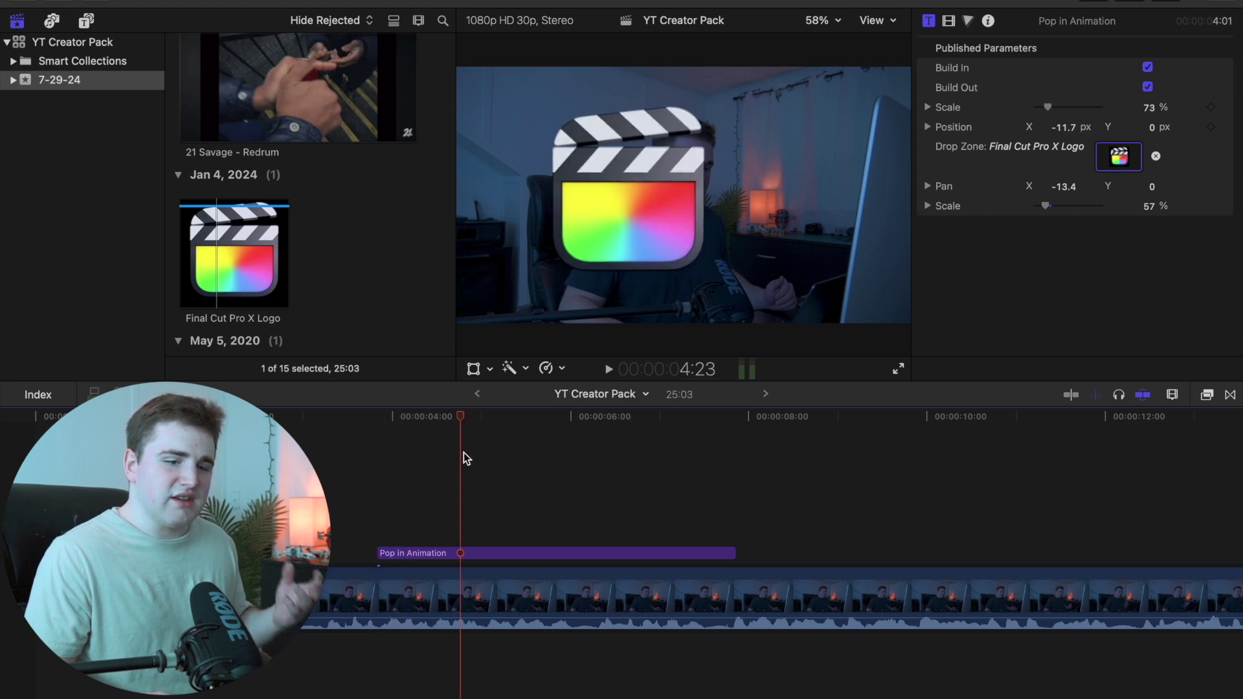
Step: Delete the Pop in Animation title from the timeline
{"action": "left_click", "coordinate": [471, 551]}
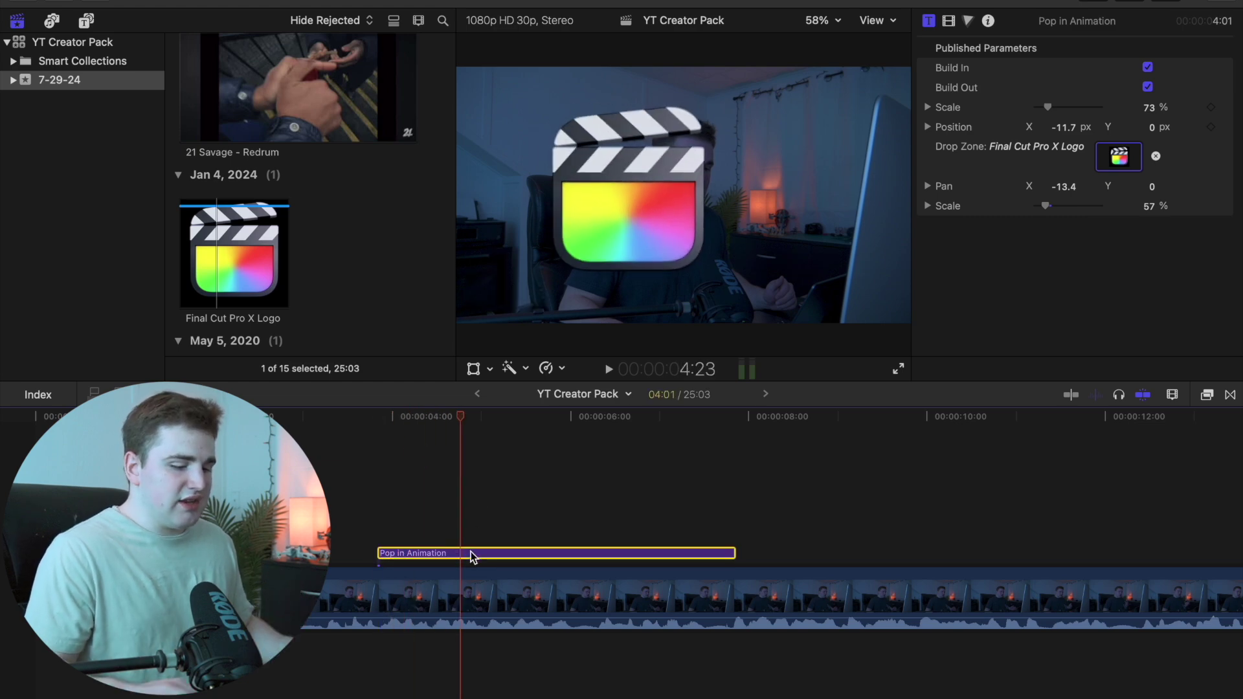
{"action": "key", "text": "Delete"}
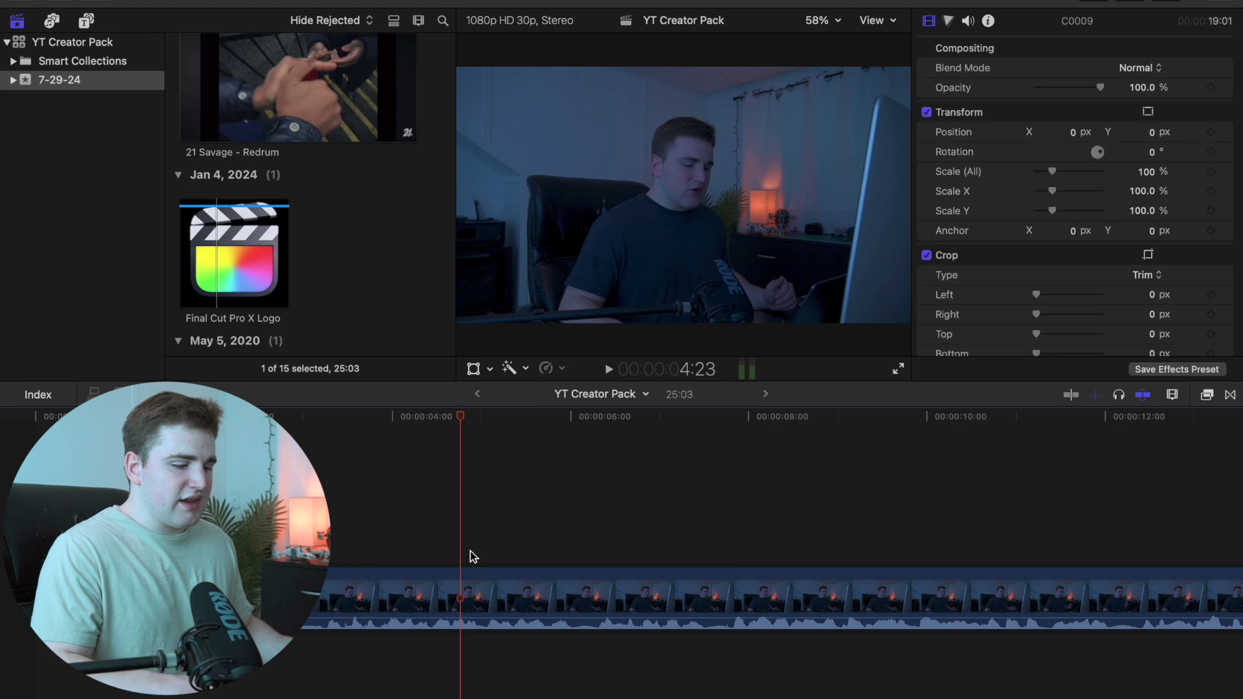
{"action": "left_click", "coordinate": [86, 21]}
Step: Add the Social Media Lower Third above the clip, trying scale 181% and text size 234, then undo
{"action": "scroll", "coordinate": [223, 238], "scroll_direction": "down", "scroll_amount": 3}
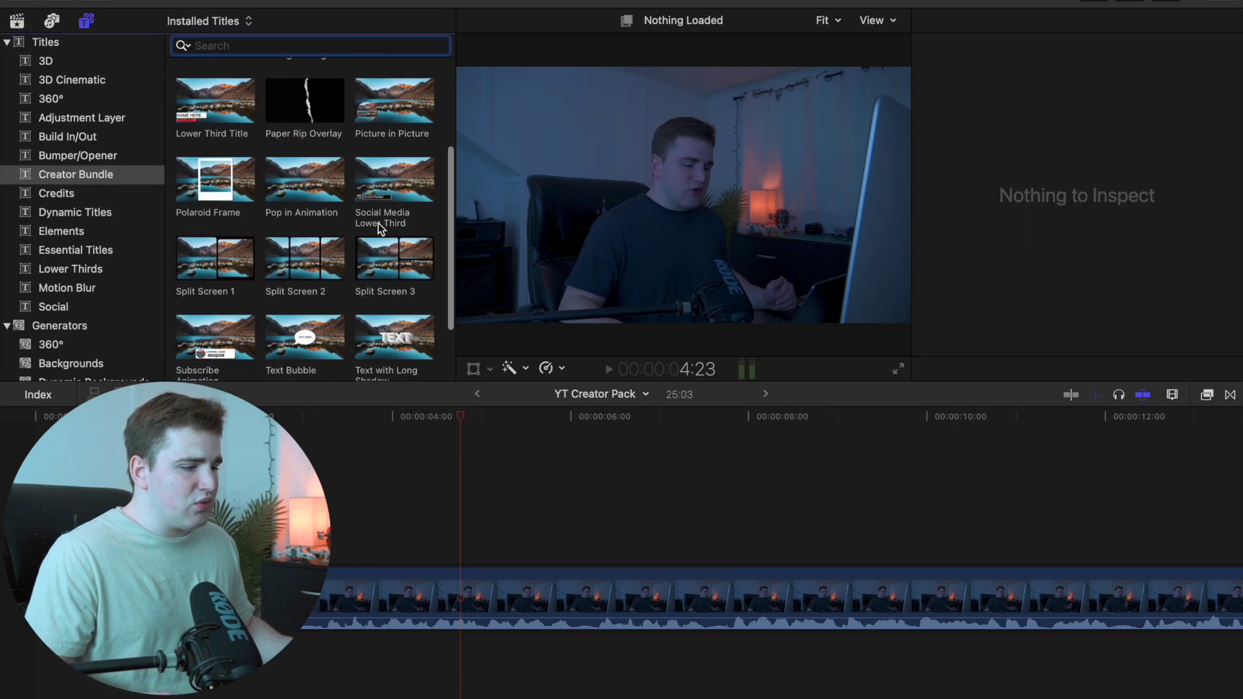
{"action": "left_click_drag", "start_coordinate": [377, 179], "coordinate": [332, 553]}
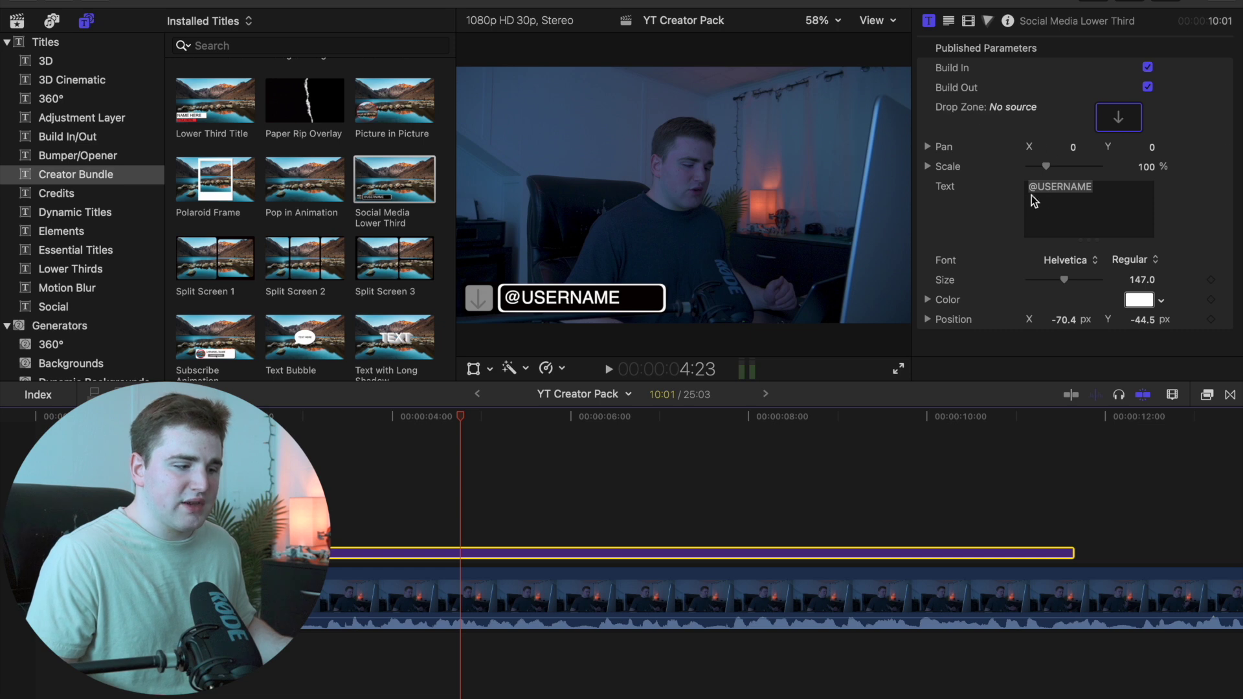
{"action": "left_click_drag", "start_coordinate": [1047, 165], "coordinate": [1060, 166]}
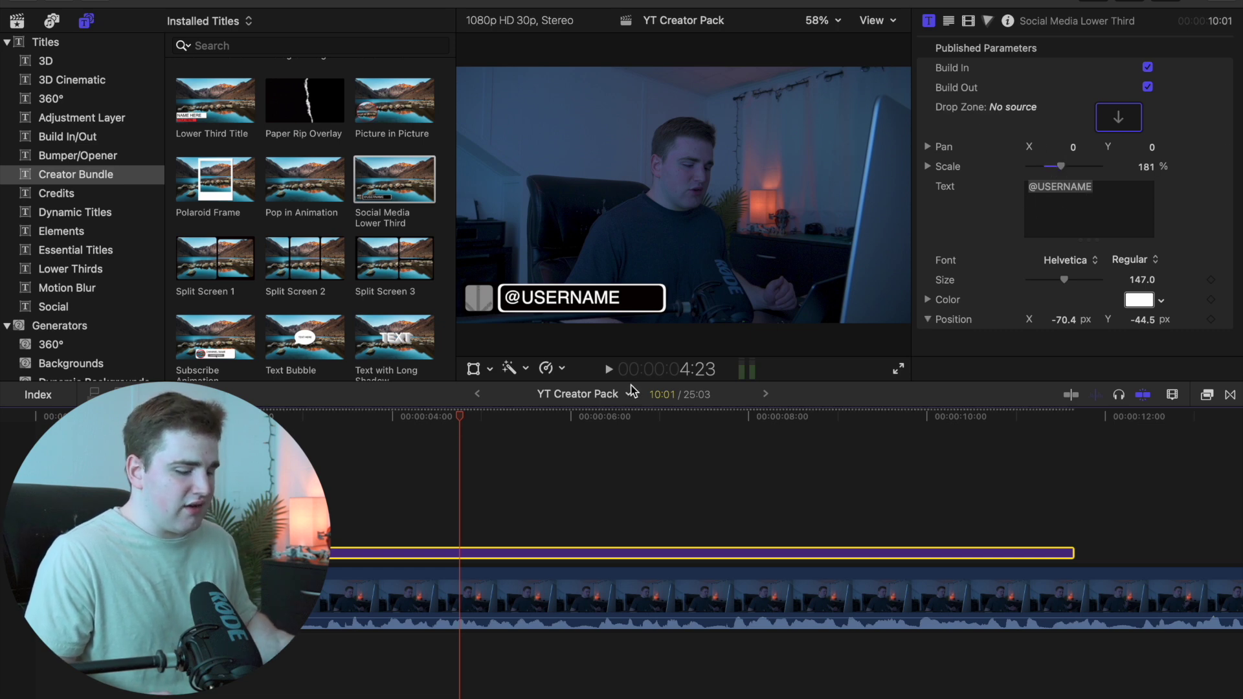
{"action": "left_click_drag", "start_coordinate": [1062, 278], "coordinate": [1086, 279]}
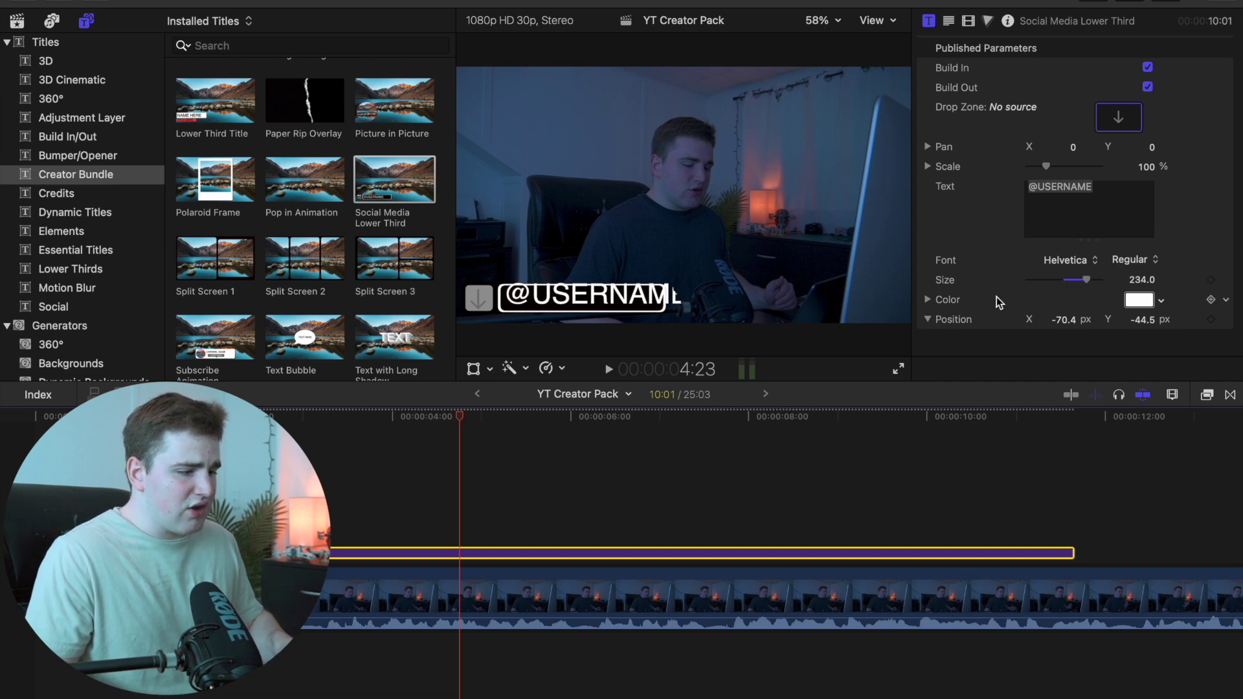
{"action": "key", "text": "super+z"}
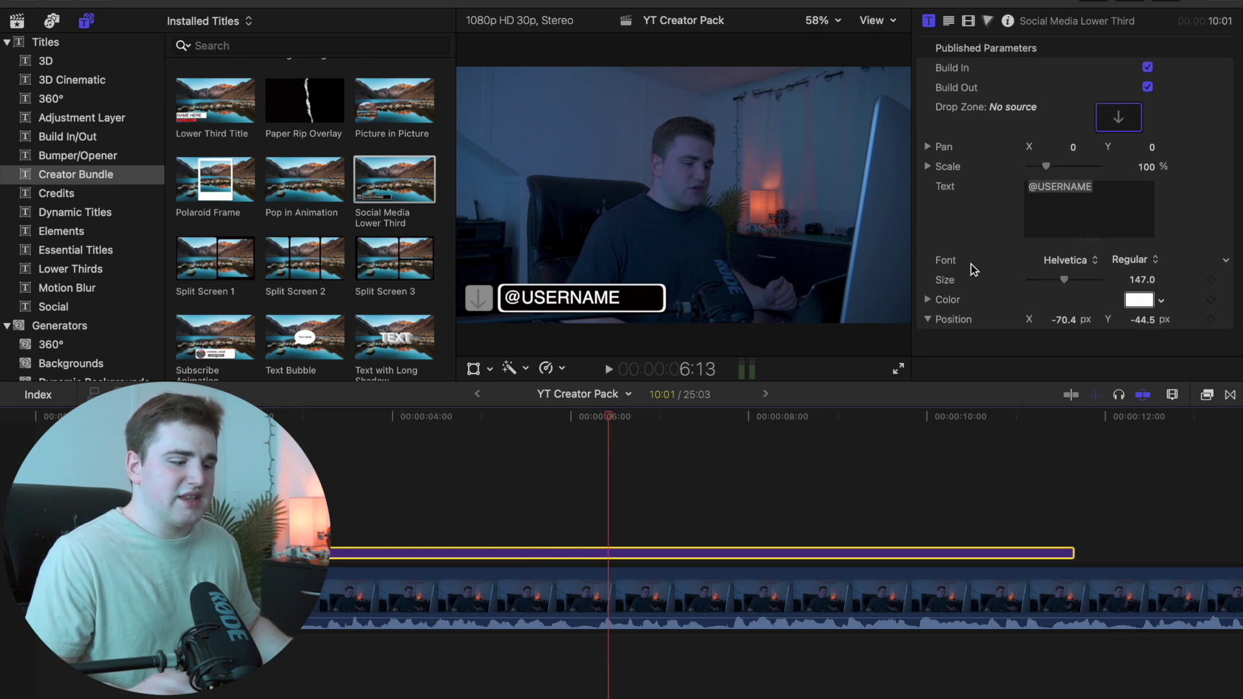
{"action": "left_click", "coordinate": [136, 679]}
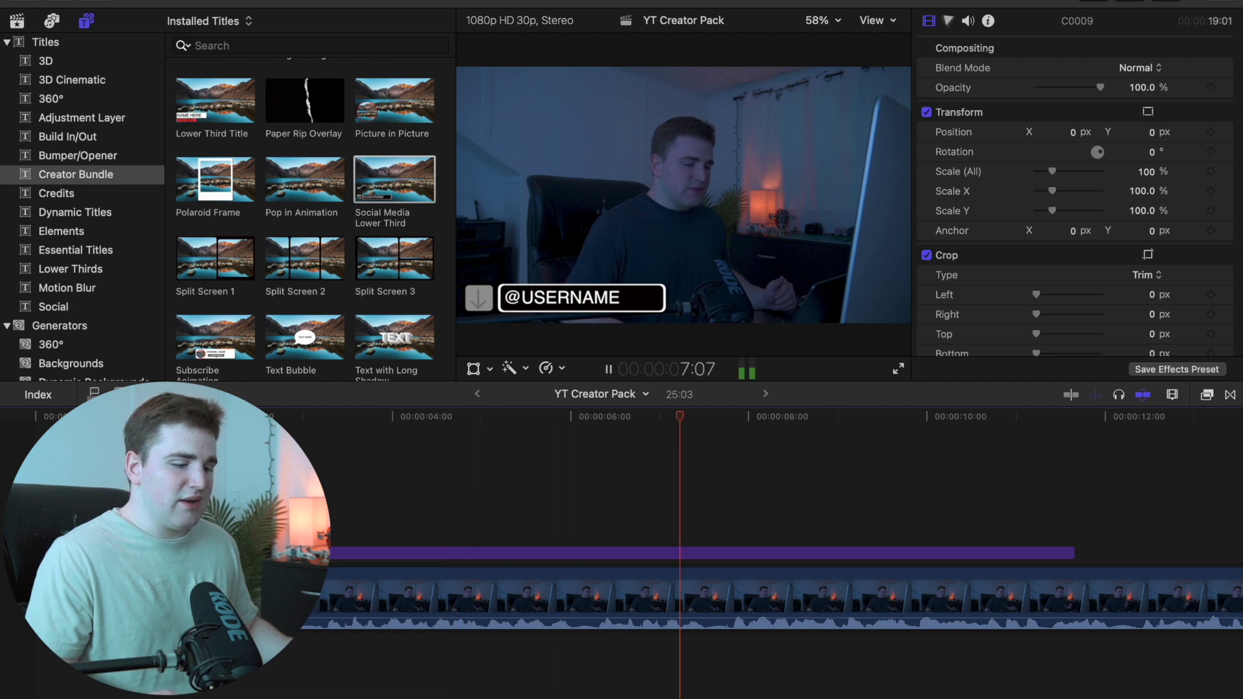
{"action": "key", "text": "space"}
{"action": "left_click_drag", "start_coordinate": [790, 420], "coordinate": [1122, 421]}
{"action": "left_click", "coordinate": [1094, 555]}
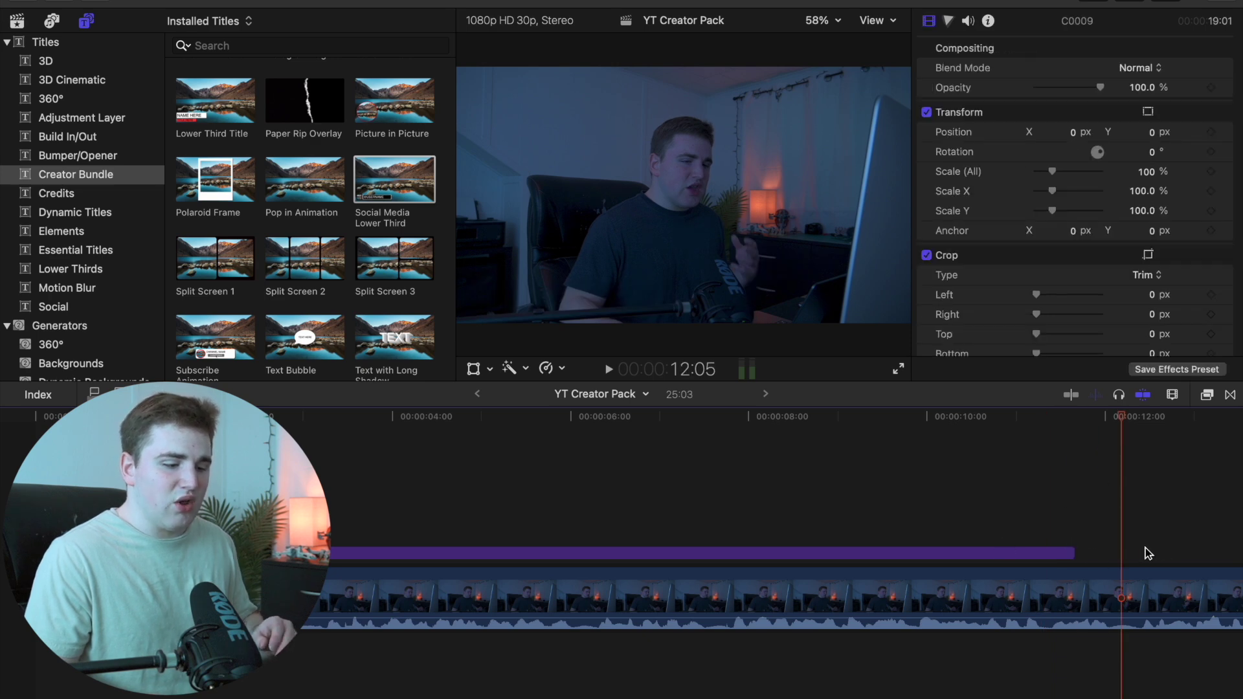
{"action": "left_click", "coordinate": [514, 493]}
Step: Delete the lower third and fit the whole project in the timeline
{"action": "left_click", "coordinate": [530, 553]}
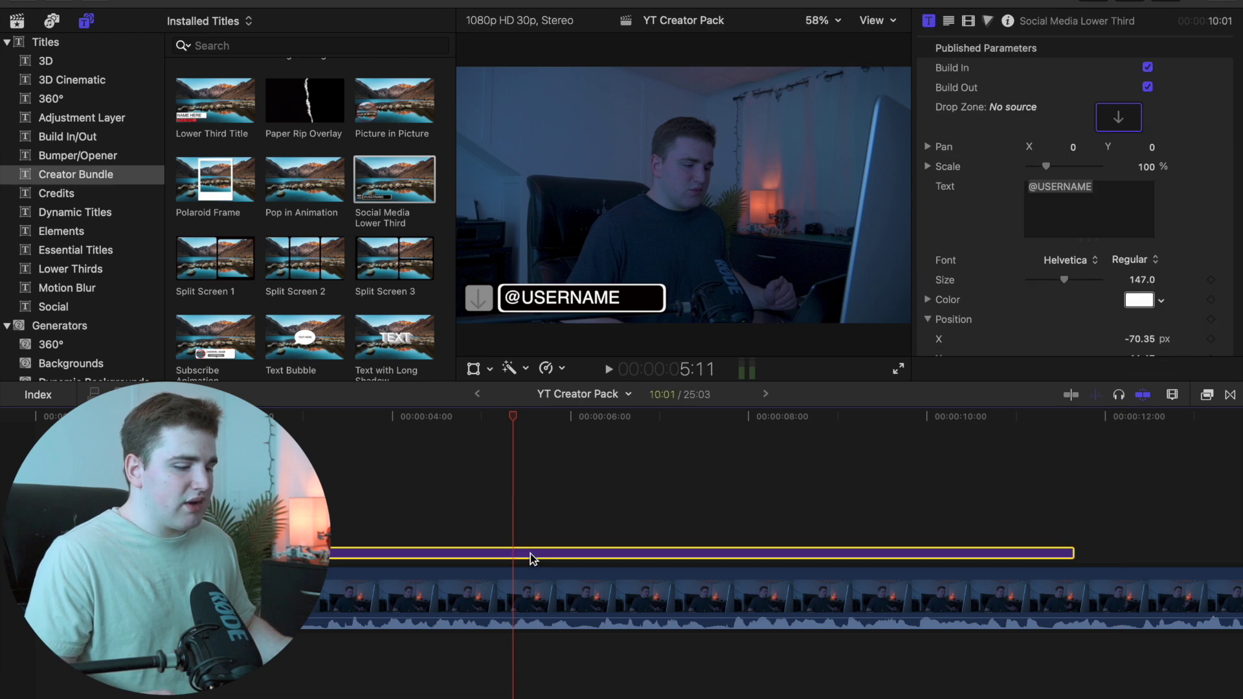
{"action": "key", "text": "Delete"}
{"action": "key", "text": "shift+z"}
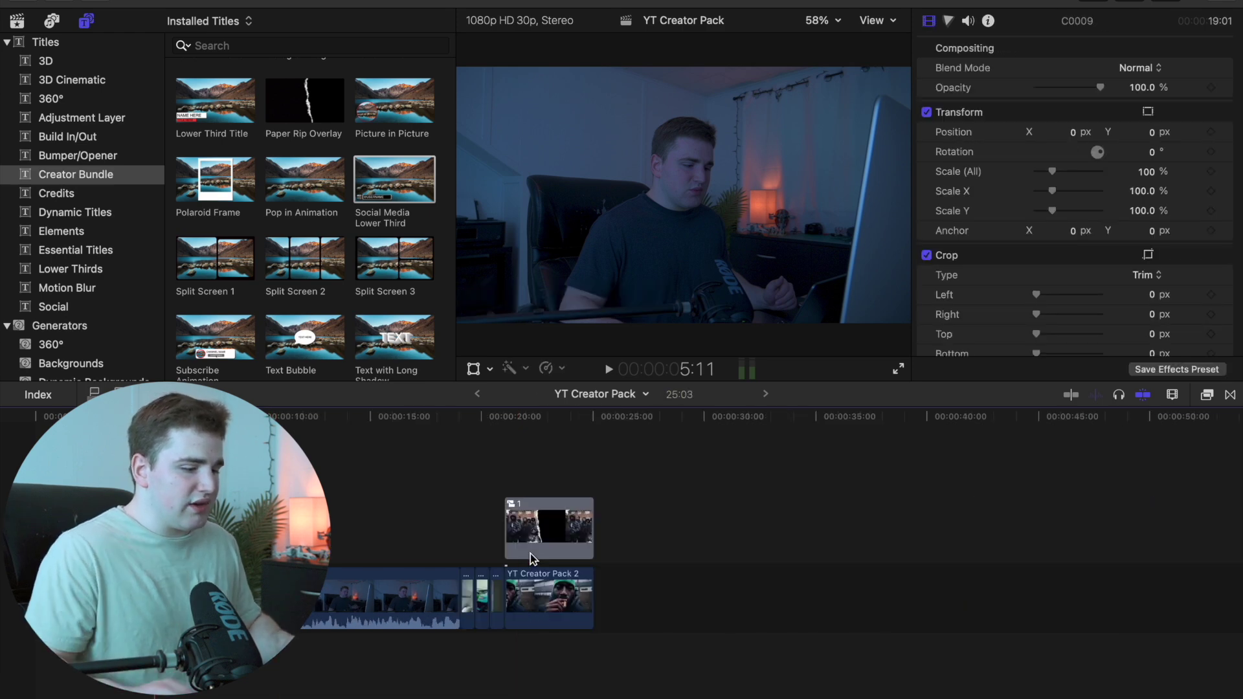
Step: Zoom in at 19:02 and lift the Band4Band clip above the primary storyline
{"action": "left_click", "coordinate": [460, 541]}
{"action": "key", "text": "super+equal"}
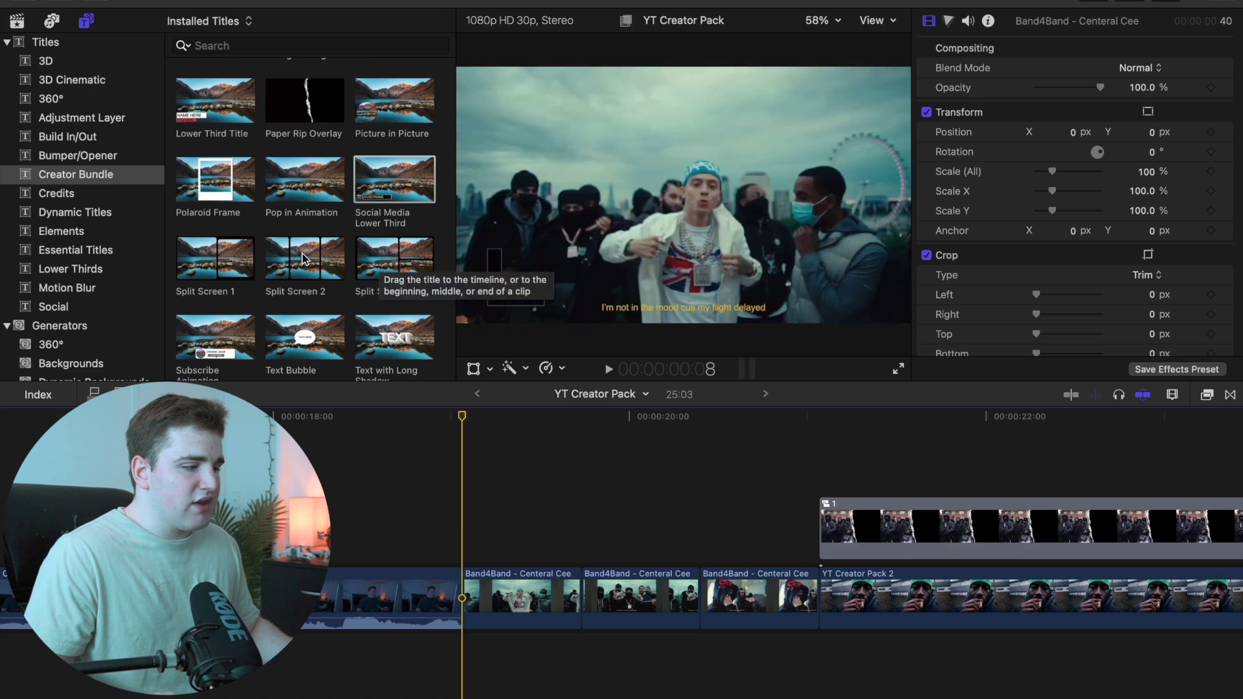
{"action": "left_click_drag", "start_coordinate": [634, 589], "coordinate": [509, 449]}
{"action": "left_click", "coordinate": [551, 476]}
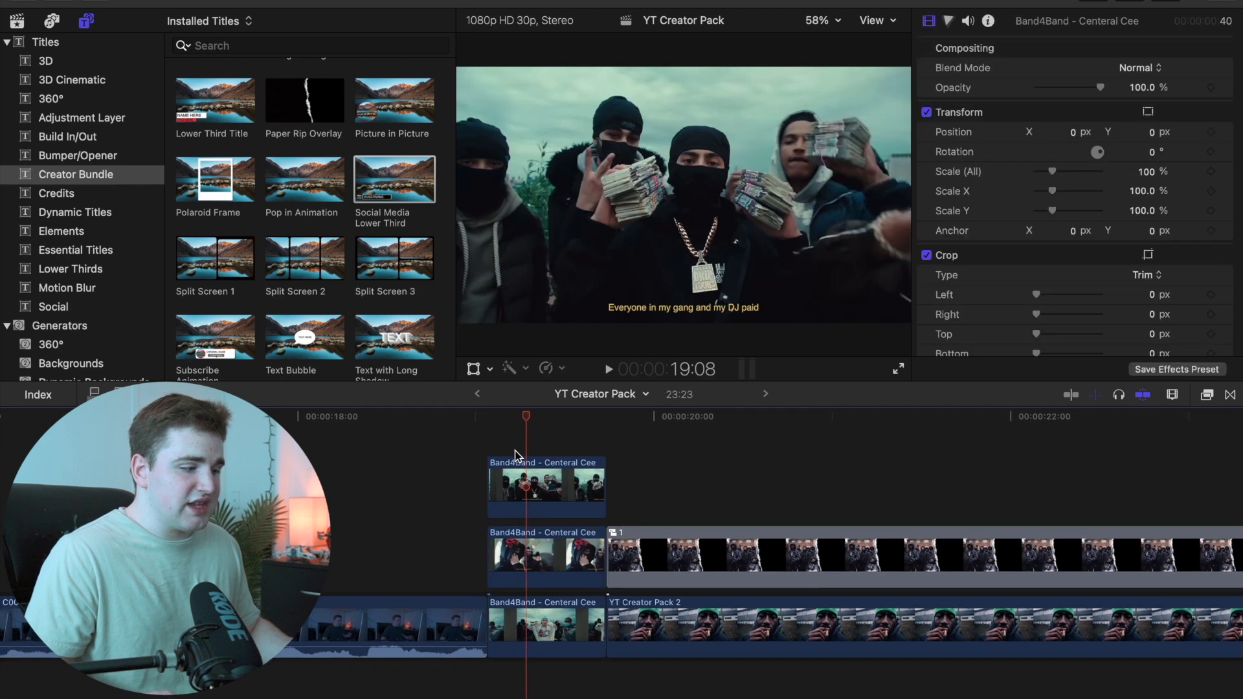
Step: Add Split Screen 2 above the stacked Band4Band clips, trimmed to end with them
{"action": "left_click_drag", "start_coordinate": [310, 269], "coordinate": [499, 447]}
{"action": "left_click", "coordinate": [641, 464]}
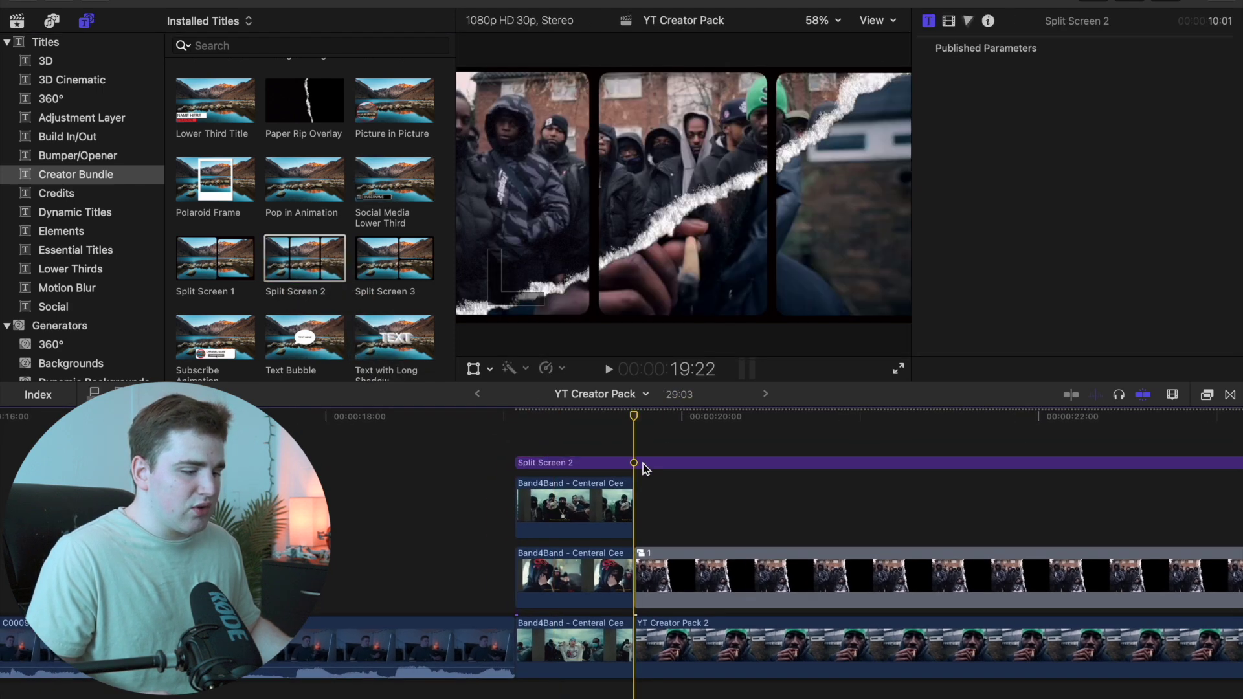
{"action": "key", "text": "alt+]"}
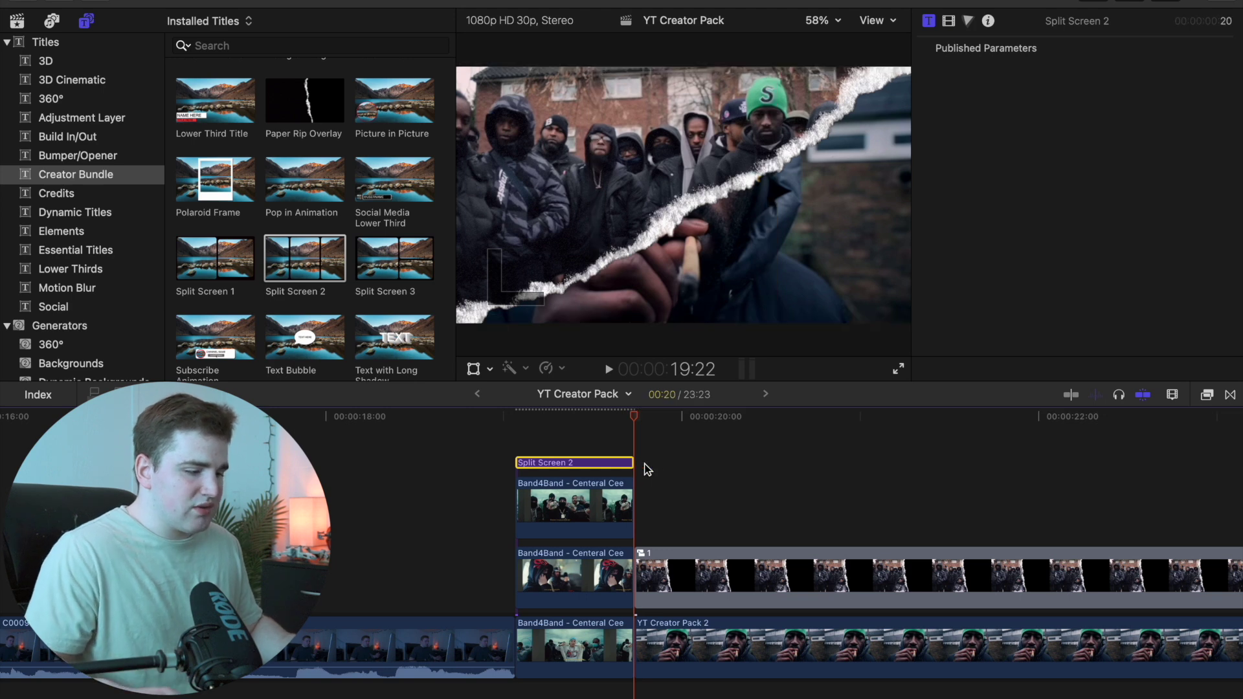
{"action": "left_click", "coordinate": [576, 445]}
Step: Crop the top and middle Band4Band clips so each panel shows different people, then preview
{"action": "left_click", "coordinate": [589, 507]}
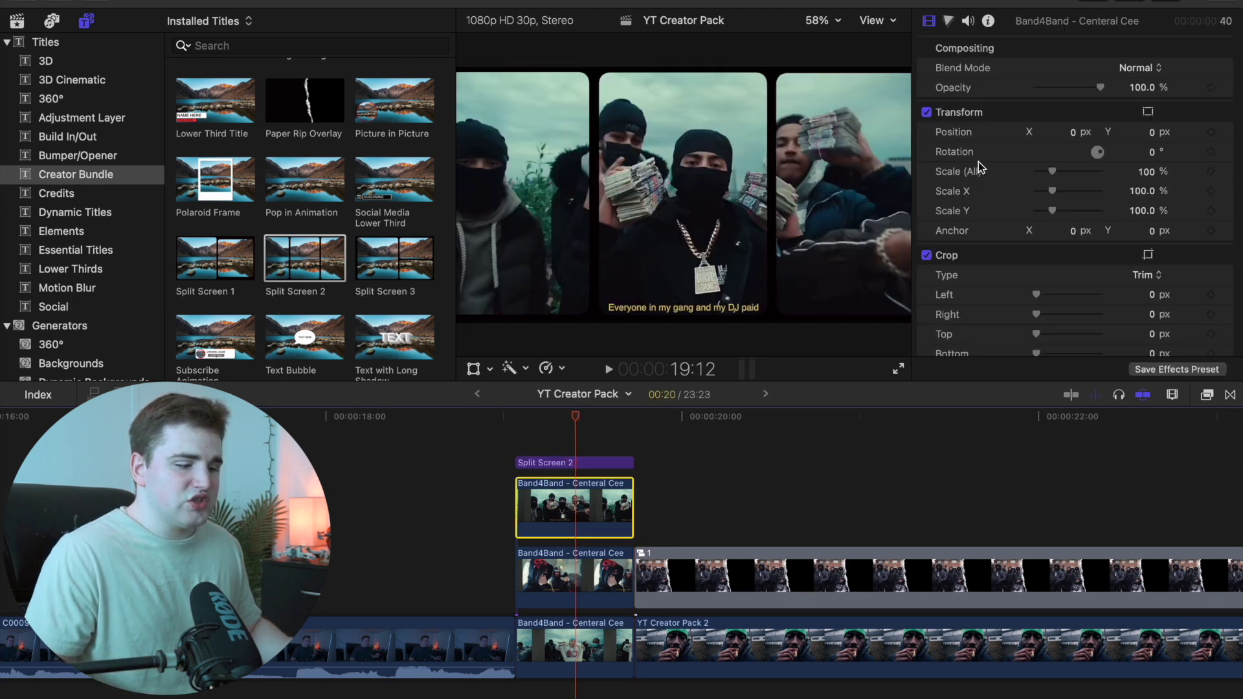
{"action": "scroll", "coordinate": [980, 162], "scroll_direction": "down", "scroll_amount": 5}
{"action": "left_click_drag", "start_coordinate": [1035, 79], "coordinate": [1087, 108]}
{"action": "left_click", "coordinate": [602, 564]}
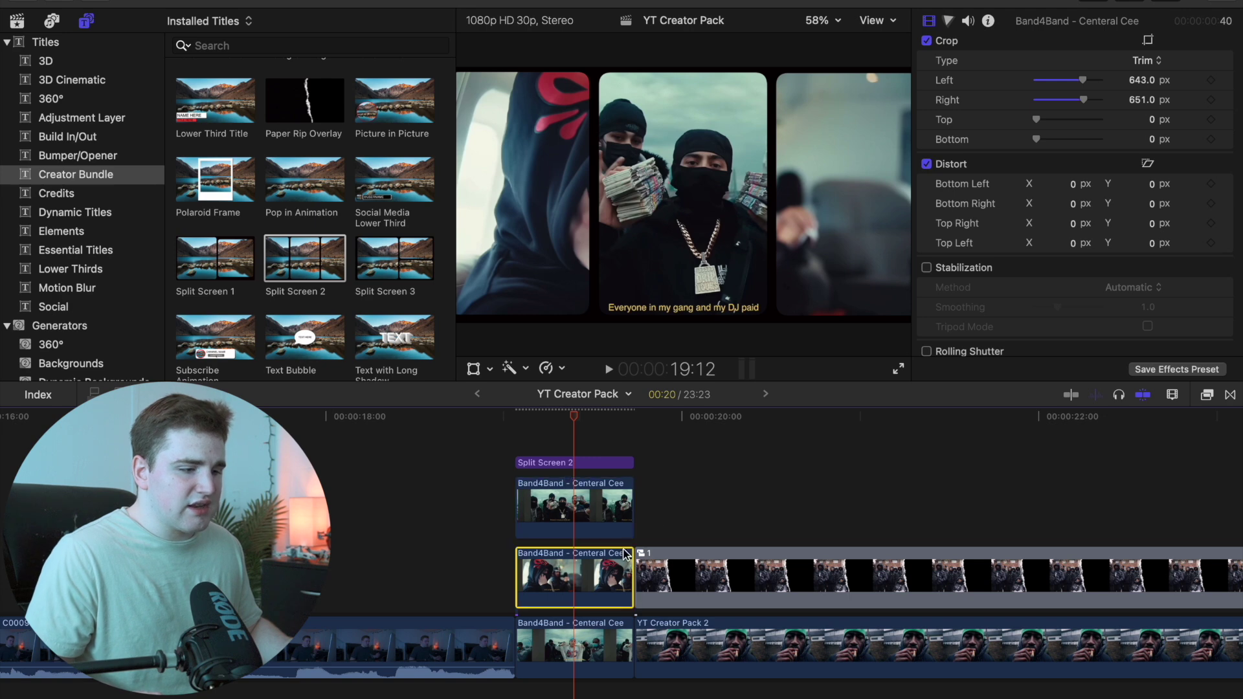
{"action": "left_click_drag", "start_coordinate": [1038, 315], "coordinate": [1089, 318]}
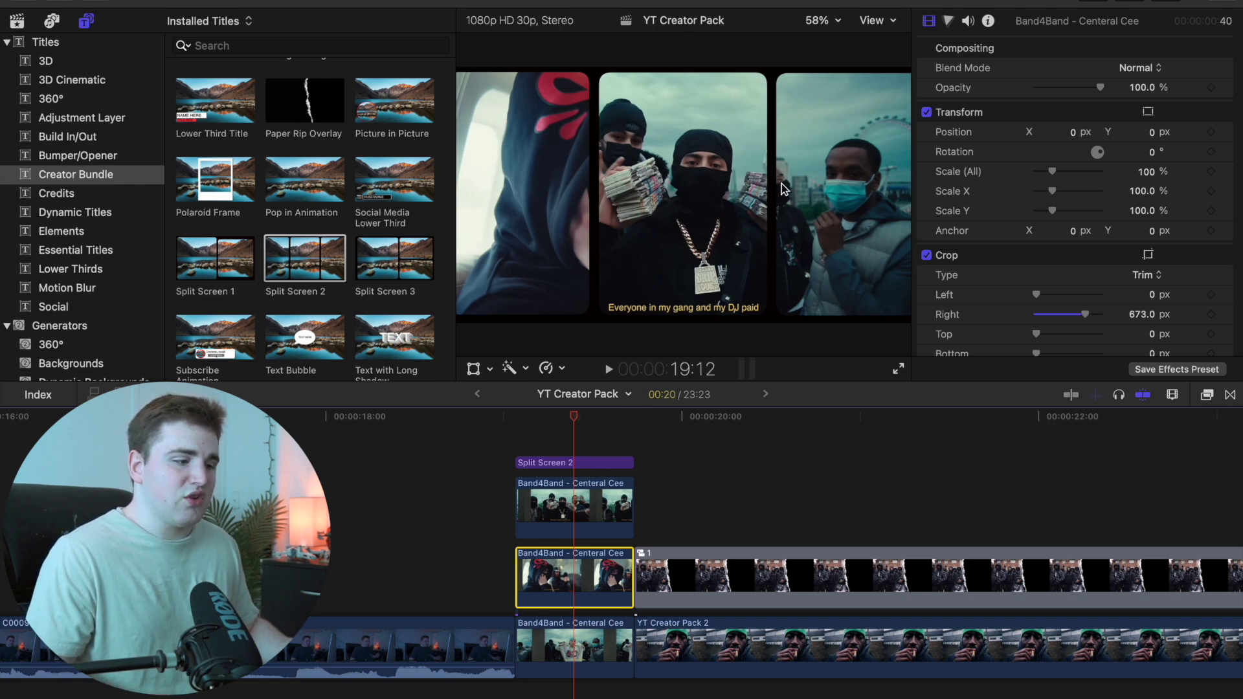
{"action": "left_click", "coordinate": [514, 424]}
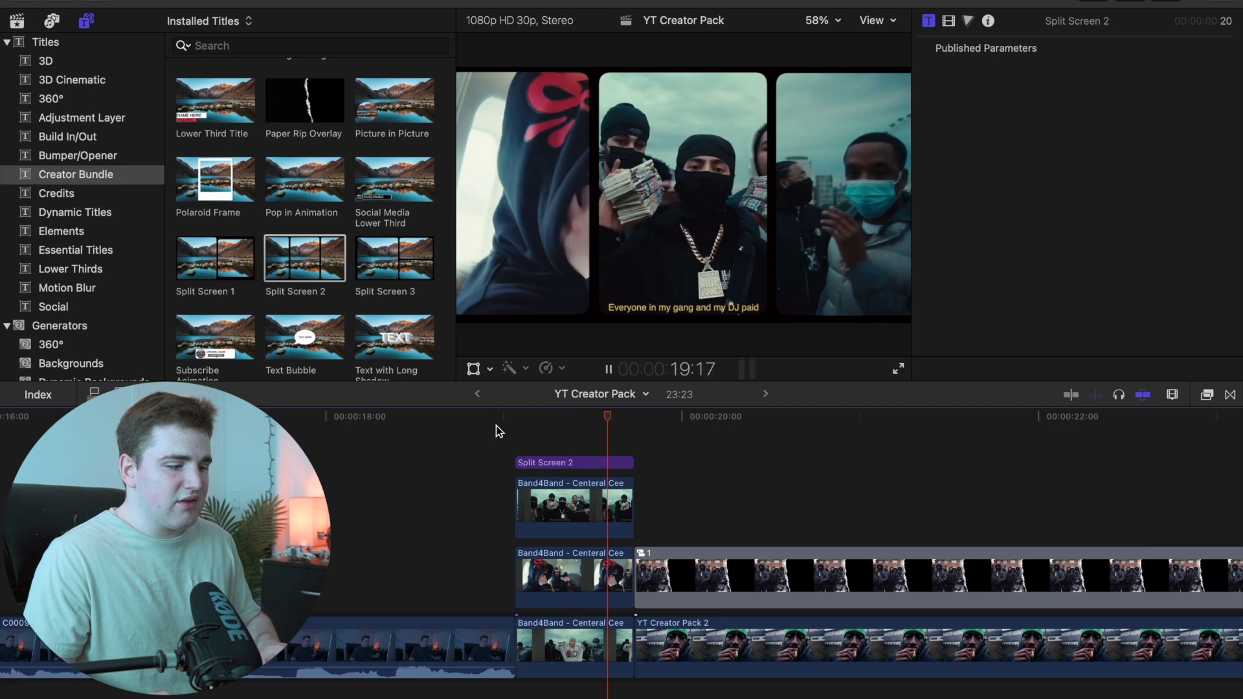
{"action": "key", "text": "space"}
{"action": "key", "text": "space"}
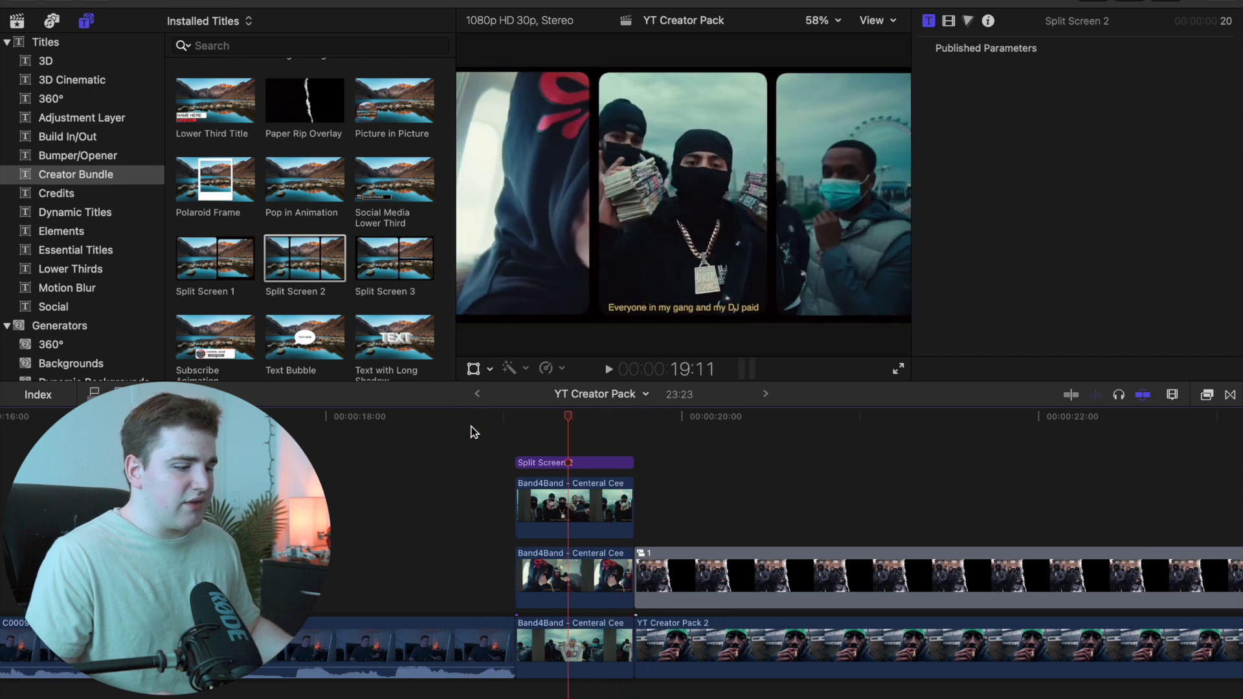
{"action": "scroll", "coordinate": [492, 444], "scroll_direction": "down", "scroll_amount": 3}
Step: Add the Subscribe Animation title above the talking-head clip
{"action": "scroll", "coordinate": [484, 441], "scroll_direction": "left", "scroll_amount": 15}
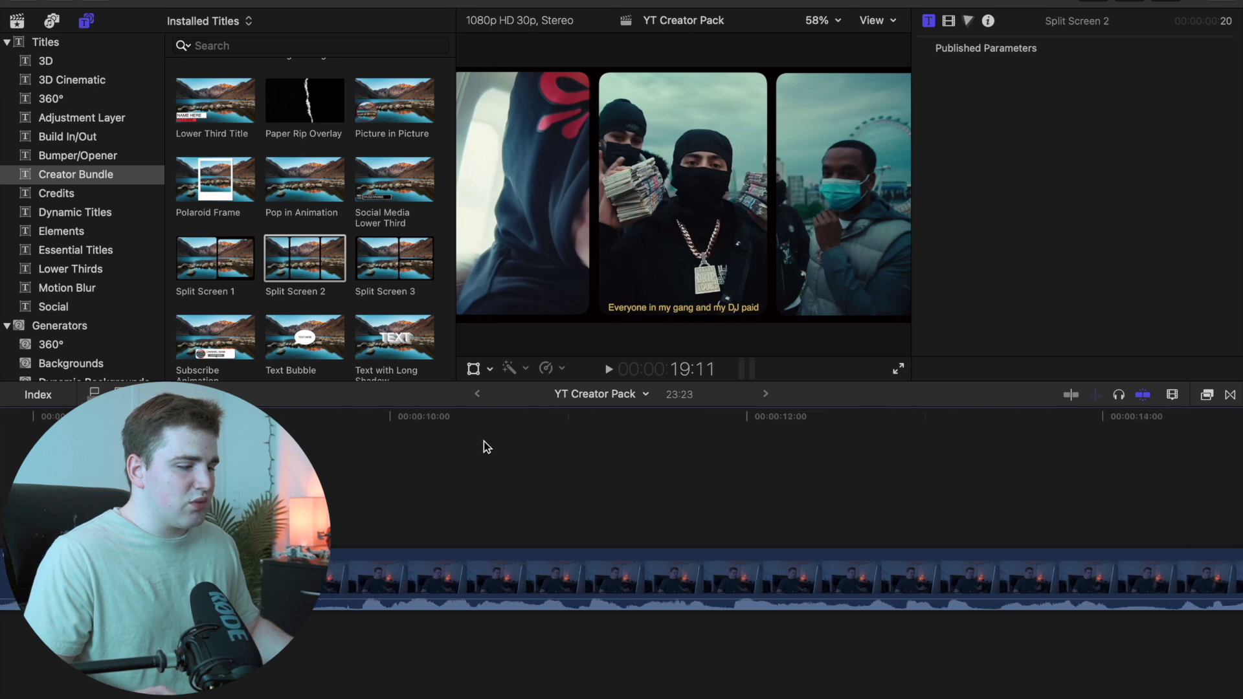
{"action": "left_click", "coordinate": [485, 460]}
{"action": "key", "text": "shift+z"}
{"action": "scroll", "coordinate": [442, 295], "scroll_direction": "down", "scroll_amount": 4}
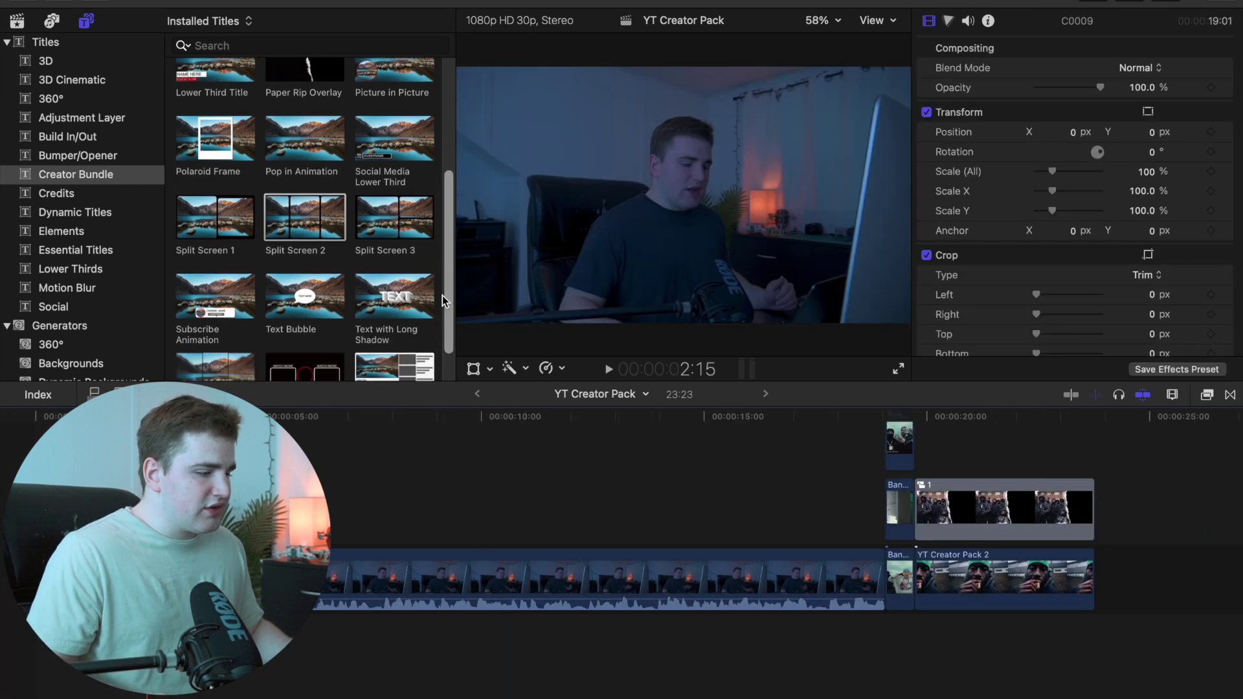
{"action": "left_click_drag", "start_coordinate": [213, 264], "coordinate": [386, 502]}
{"action": "left_click", "coordinate": [385, 500]}
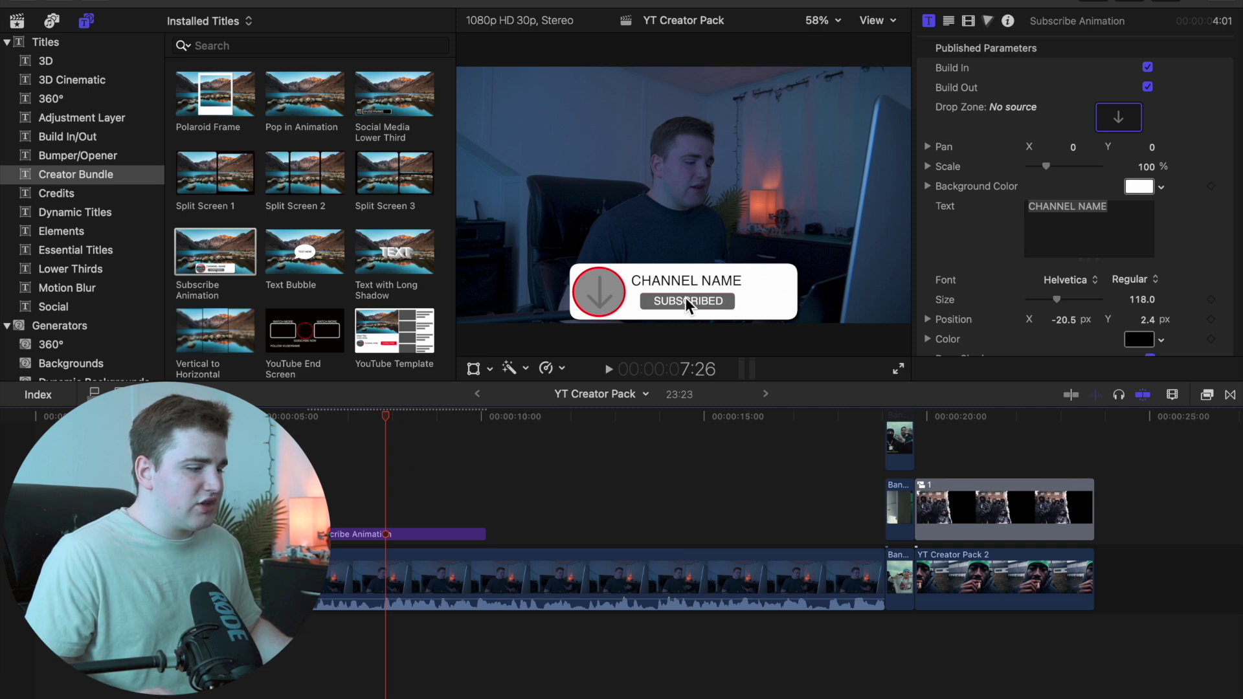
Step: Fill the Subscribe Animation drop zone with IMG_7863 and scale the photo to 69%
{"action": "left_click", "coordinate": [18, 24]}
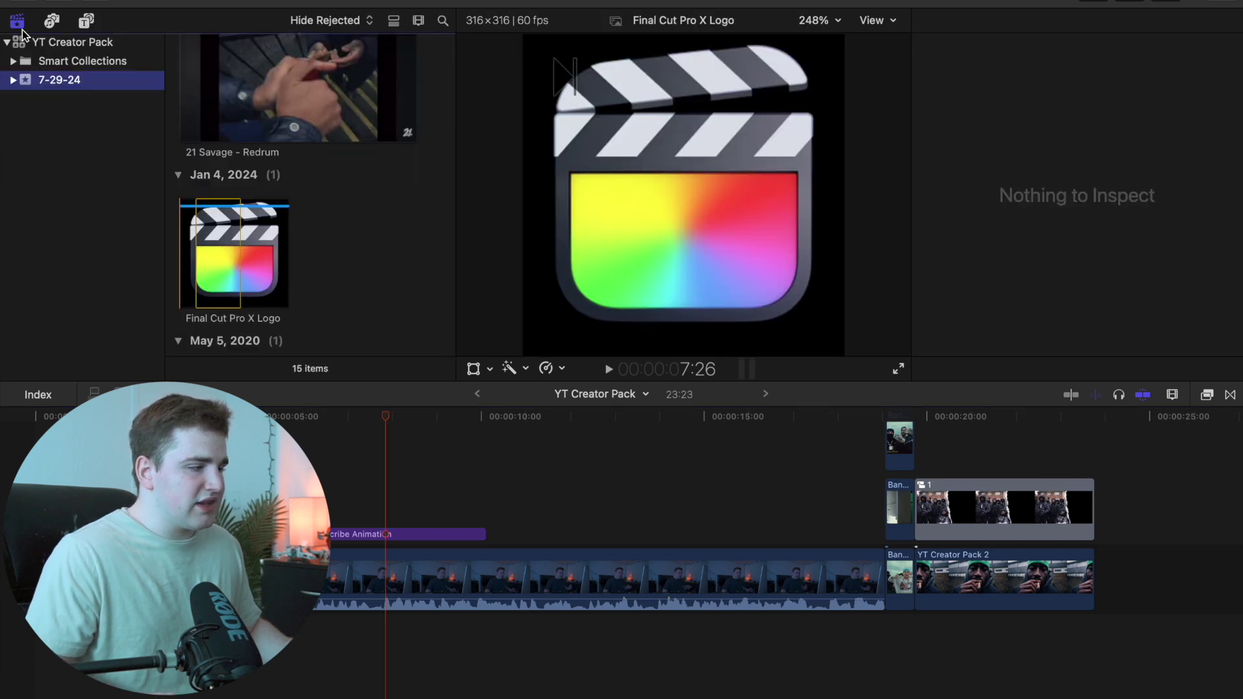
{"action": "left_click", "coordinate": [391, 487]}
{"action": "left_click", "coordinate": [389, 534]}
{"action": "scroll", "coordinate": [362, 272], "scroll_direction": "down", "scroll_amount": 4}
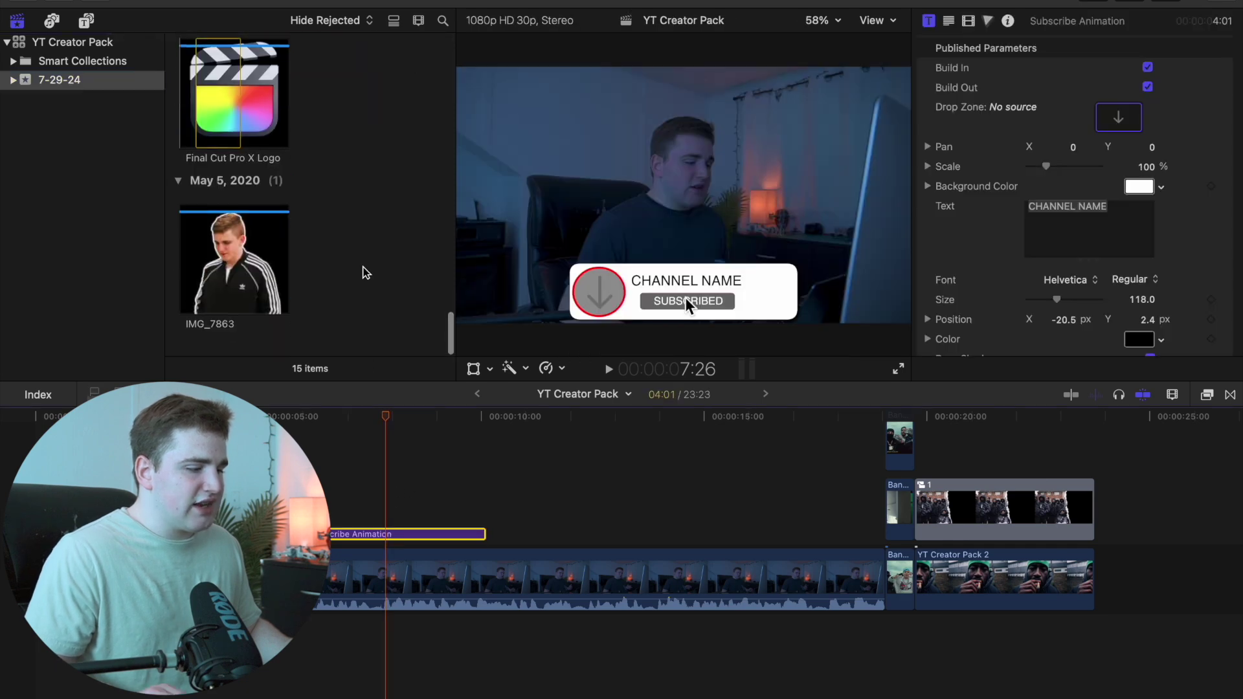
{"action": "left_click", "coordinate": [1118, 117]}
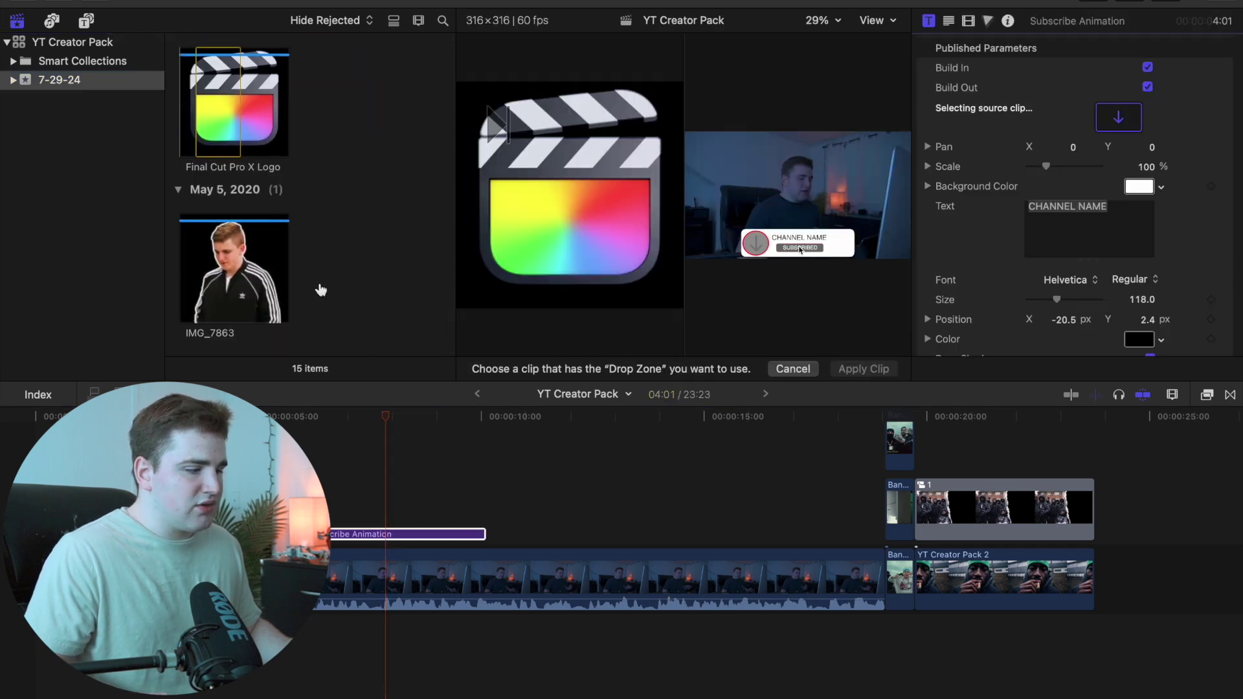
{"action": "left_click", "coordinate": [253, 286]}
{"action": "left_click", "coordinate": [842, 370]}
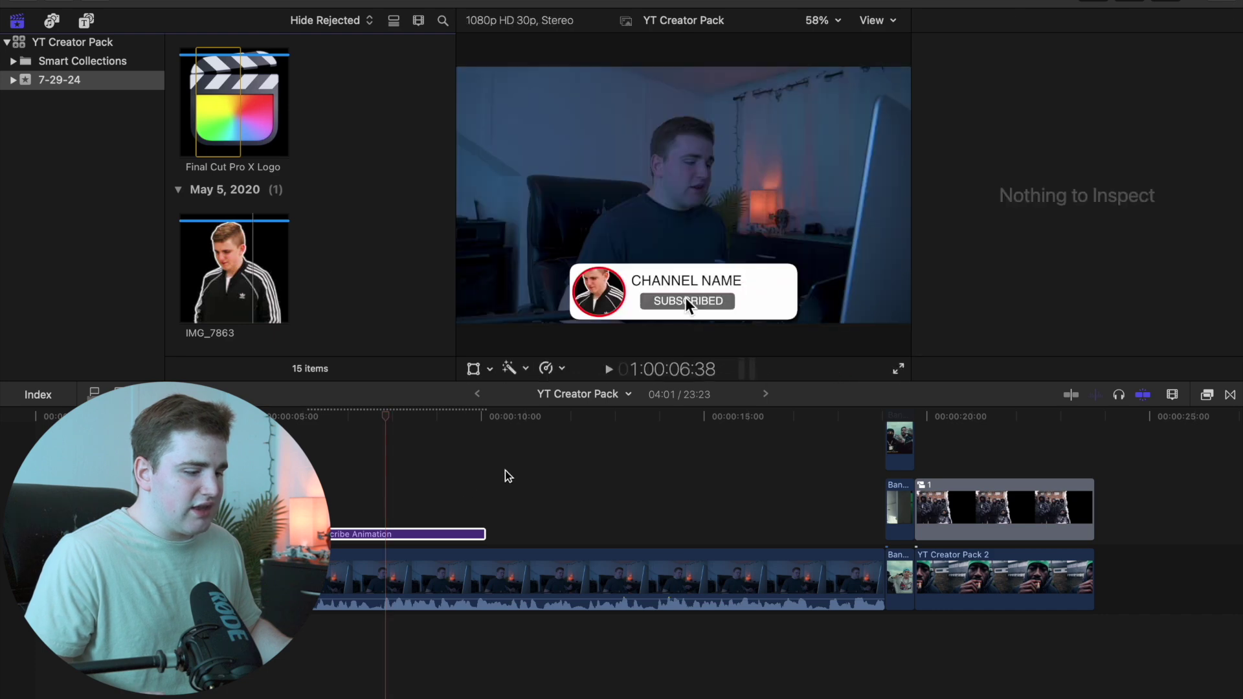
{"action": "left_click_drag", "start_coordinate": [1044, 170], "coordinate": [1039, 169]}
Step: Play back the subscribe animation from just before the title
{"action": "scroll", "coordinate": [957, 226], "scroll_direction": "down", "scroll_amount": 3}
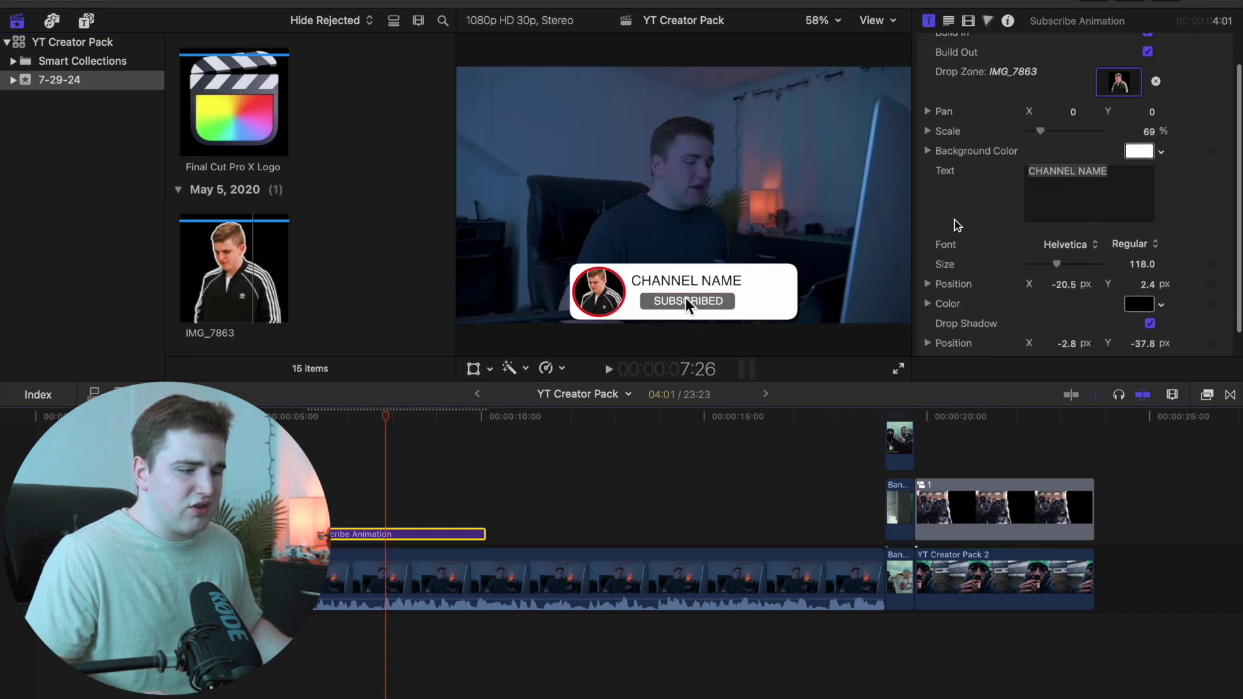
{"action": "scroll", "coordinate": [957, 226], "scroll_direction": "up", "scroll_amount": 3}
{"action": "scroll", "coordinate": [957, 233], "scroll_direction": "down", "scroll_amount": 1}
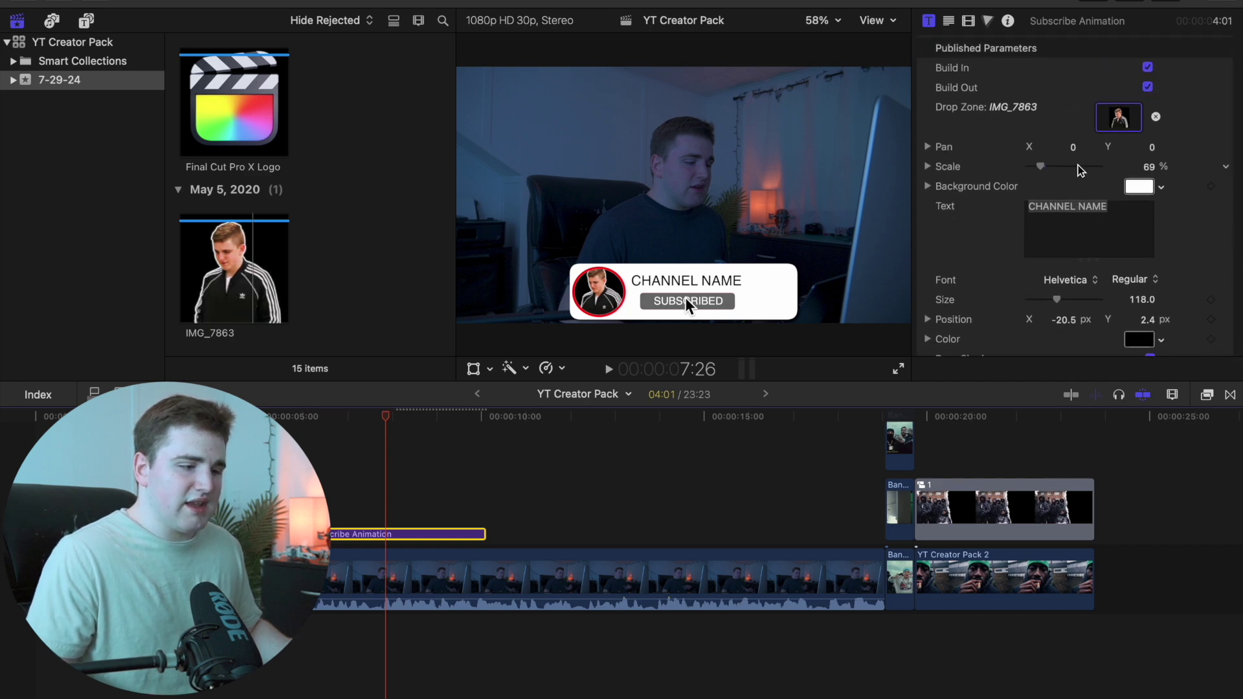
{"action": "scroll", "coordinate": [1071, 238], "scroll_direction": "down", "scroll_amount": 3}
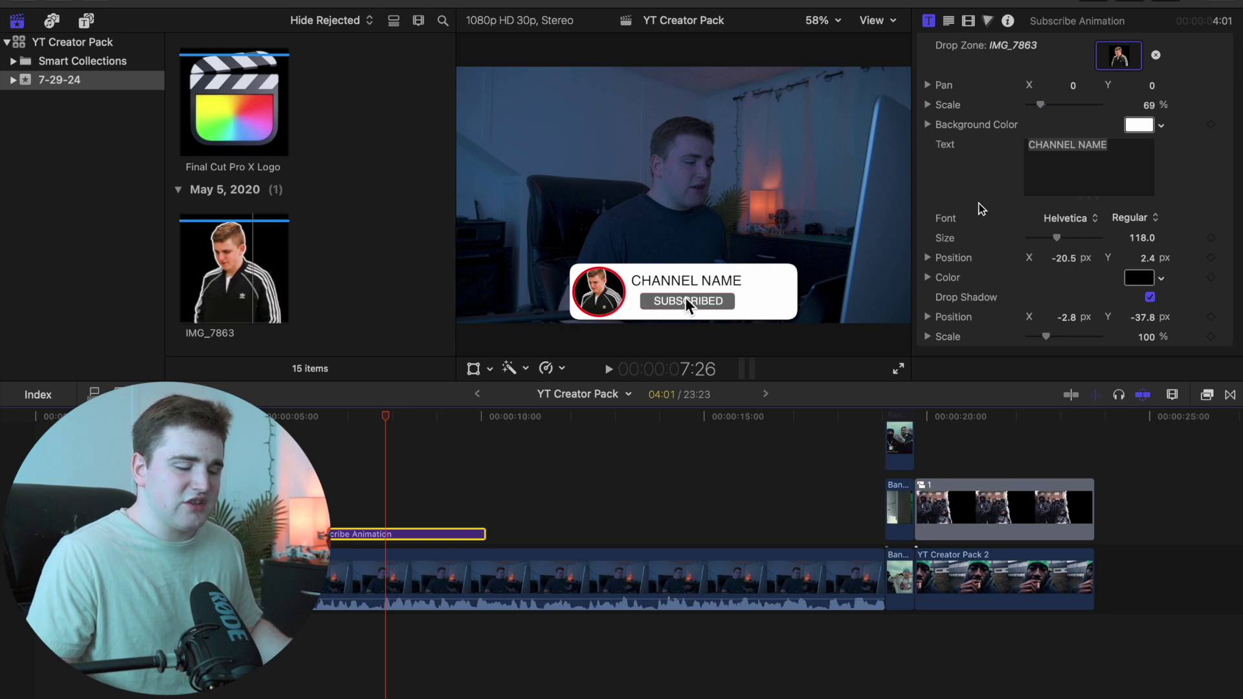
{"action": "scroll", "coordinate": [981, 208], "scroll_direction": "up", "scroll_amount": 2}
{"action": "scroll", "coordinate": [981, 207], "scroll_direction": "down", "scroll_amount": 2}
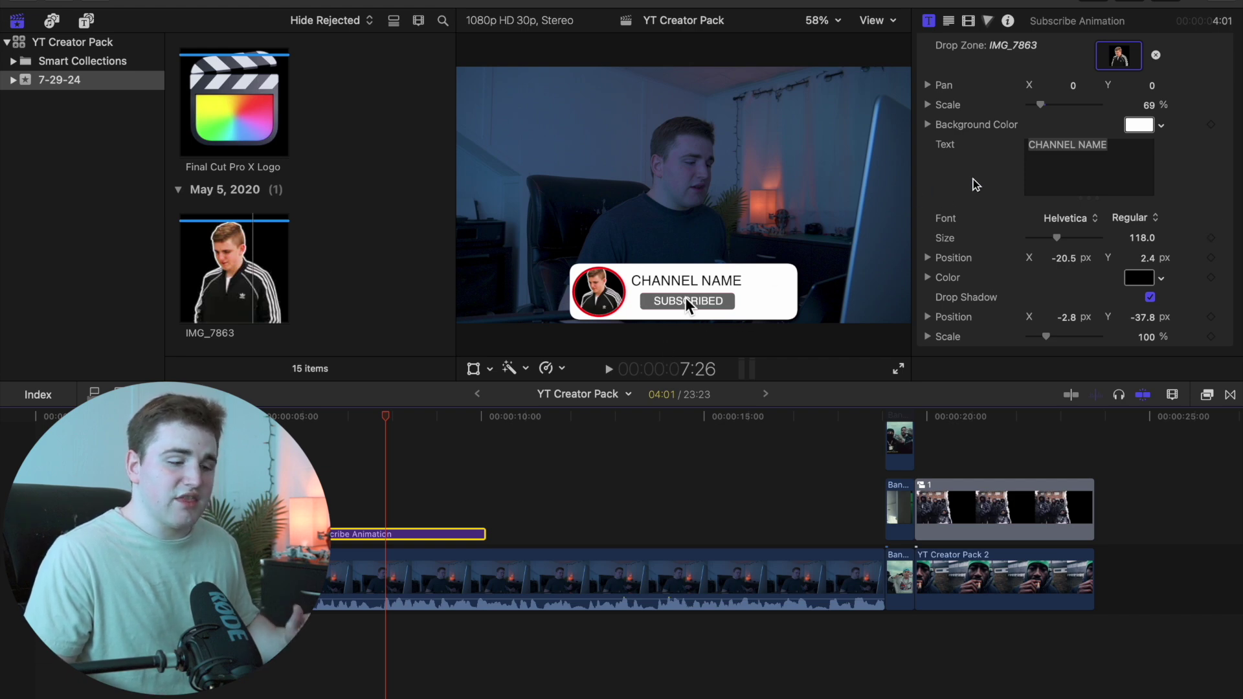
{"action": "scroll", "coordinate": [976, 184], "scroll_direction": "up", "scroll_amount": 2}
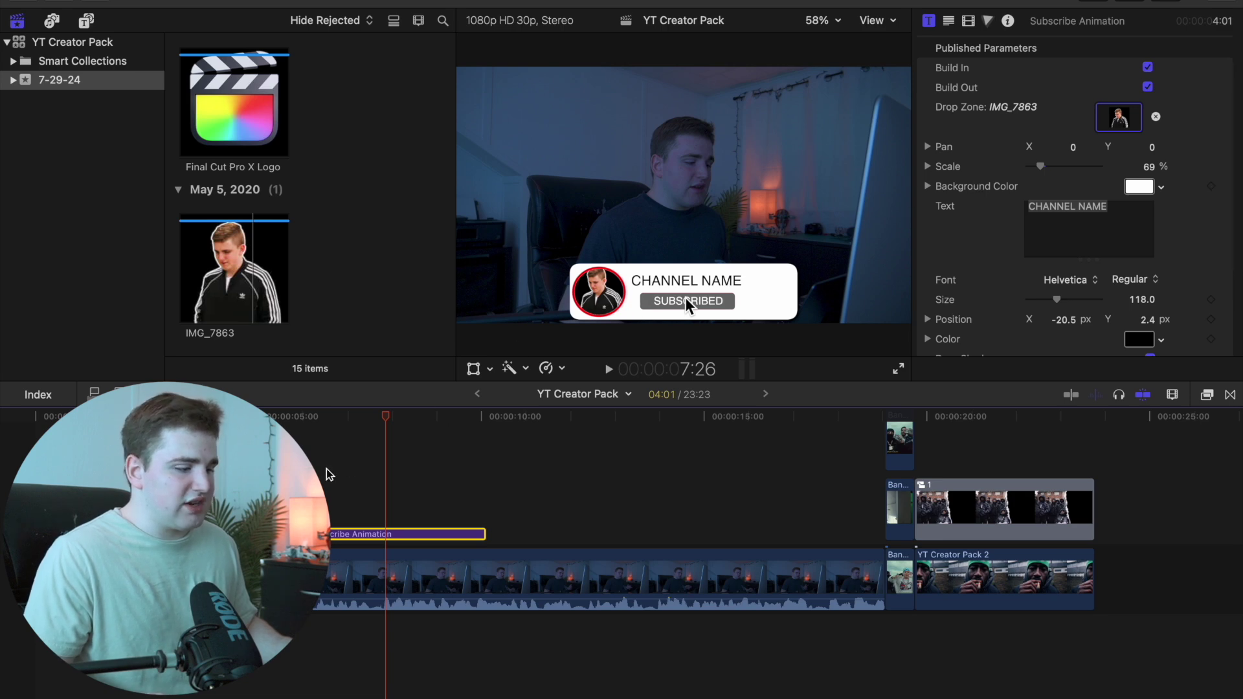
{"action": "left_click", "coordinate": [263, 472]}
{"action": "key", "text": "space"}
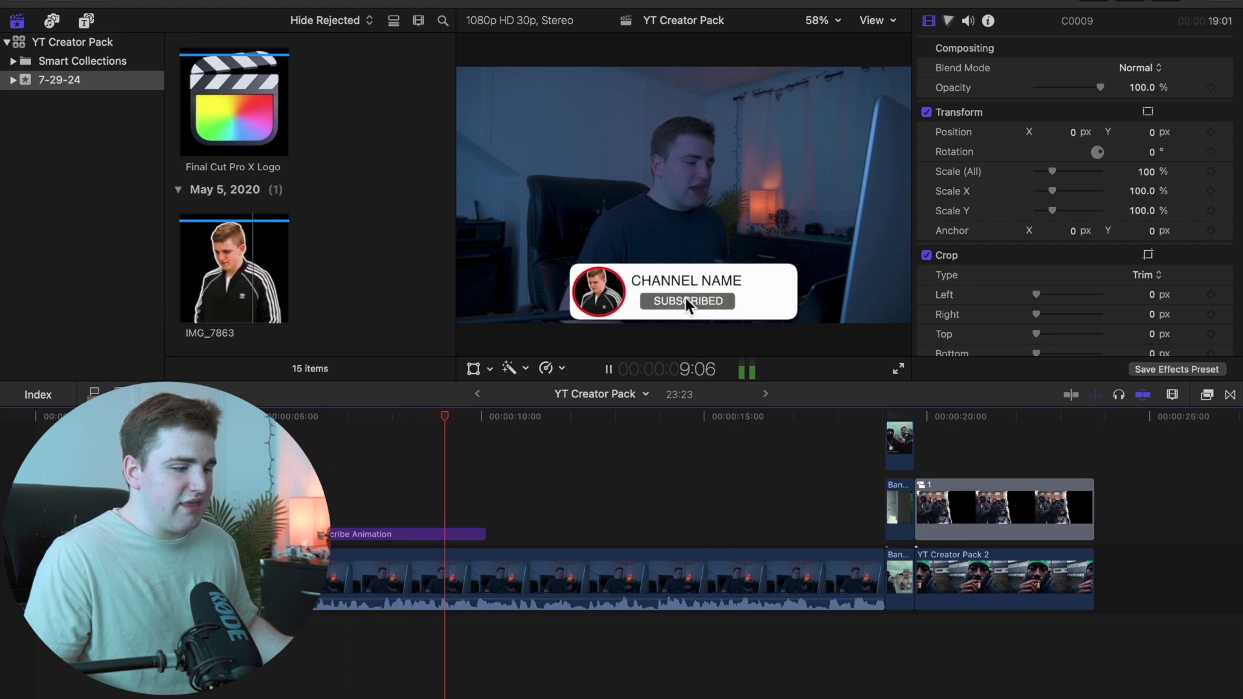
{"action": "key", "text": "space"}
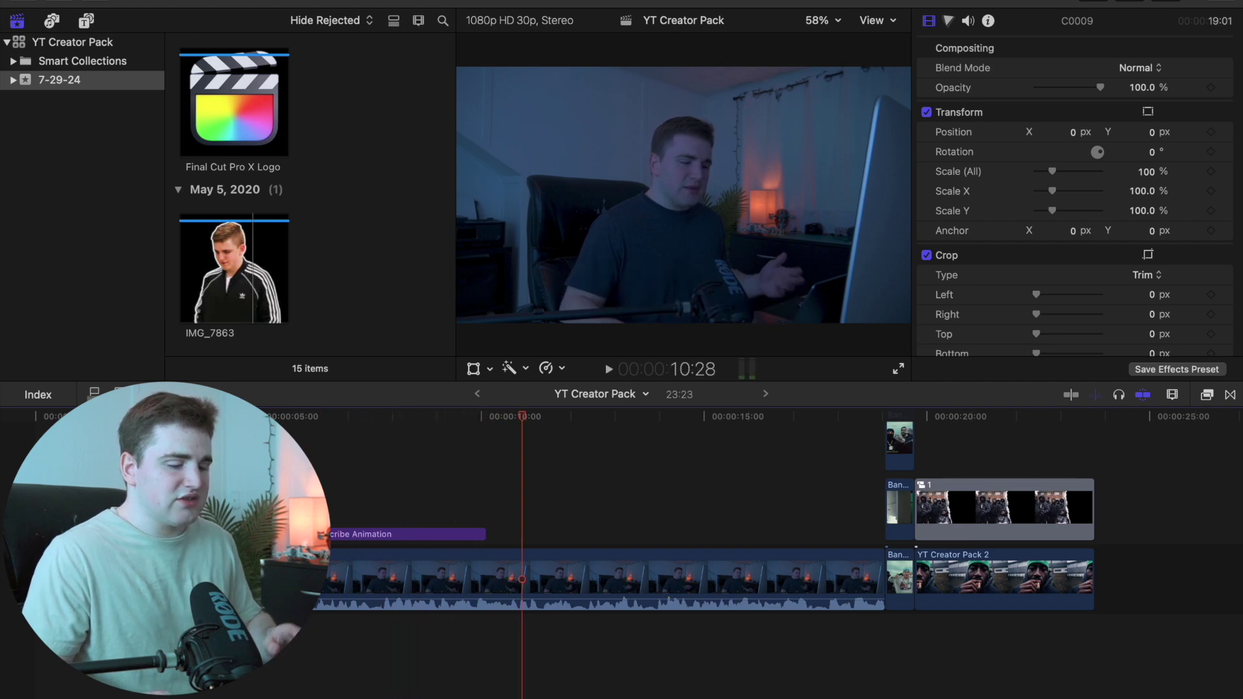
Step: Delete the Subscribe Animation title from the timeline
{"action": "left_click", "coordinate": [359, 499]}
{"action": "left_click", "coordinate": [372, 532]}
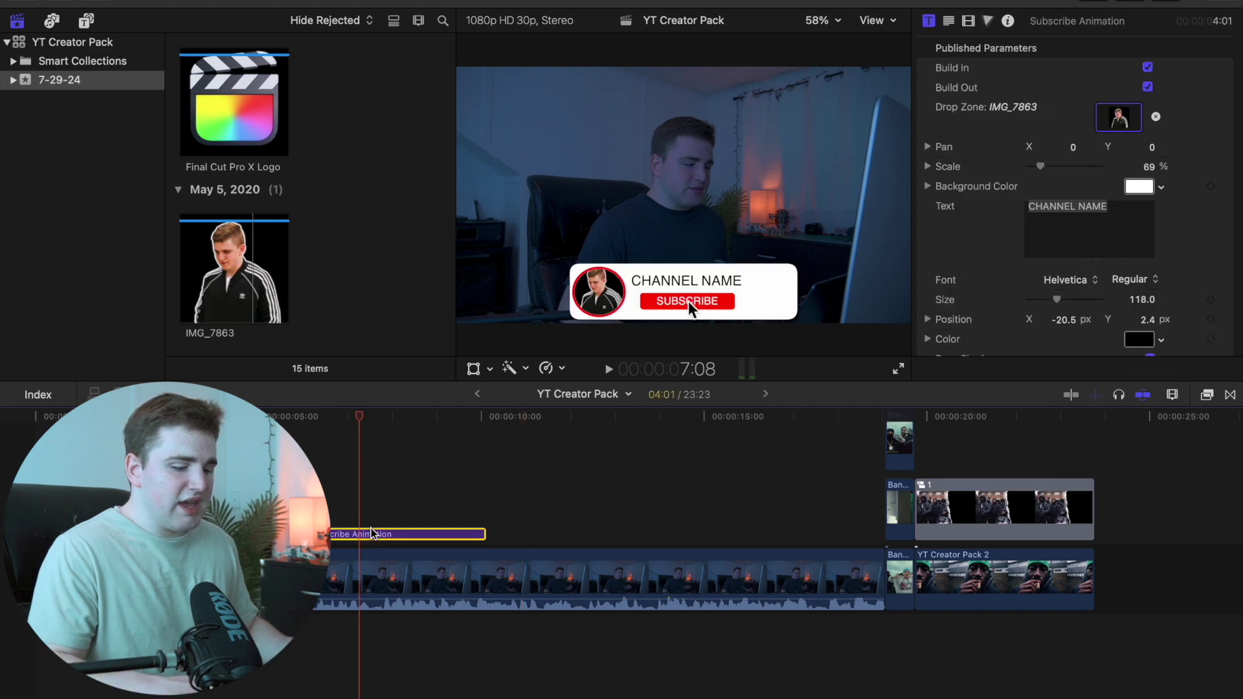
{"action": "key", "text": "Delete"}
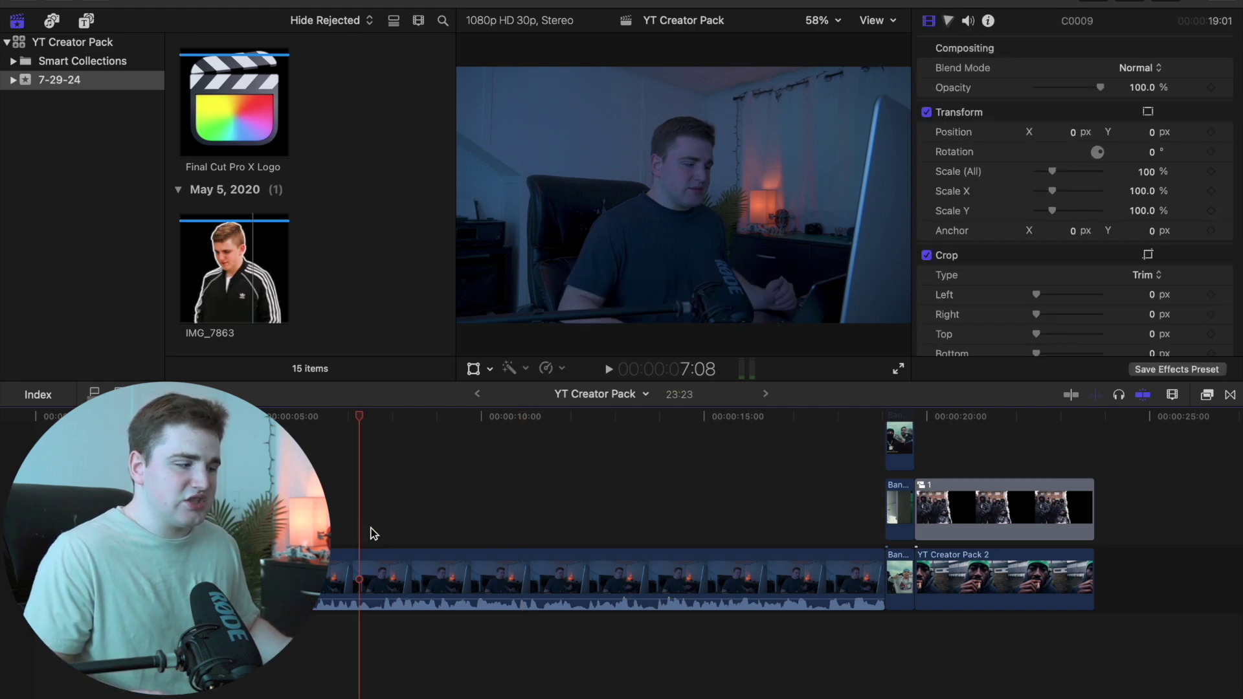
{"action": "left_click", "coordinate": [87, 22]}
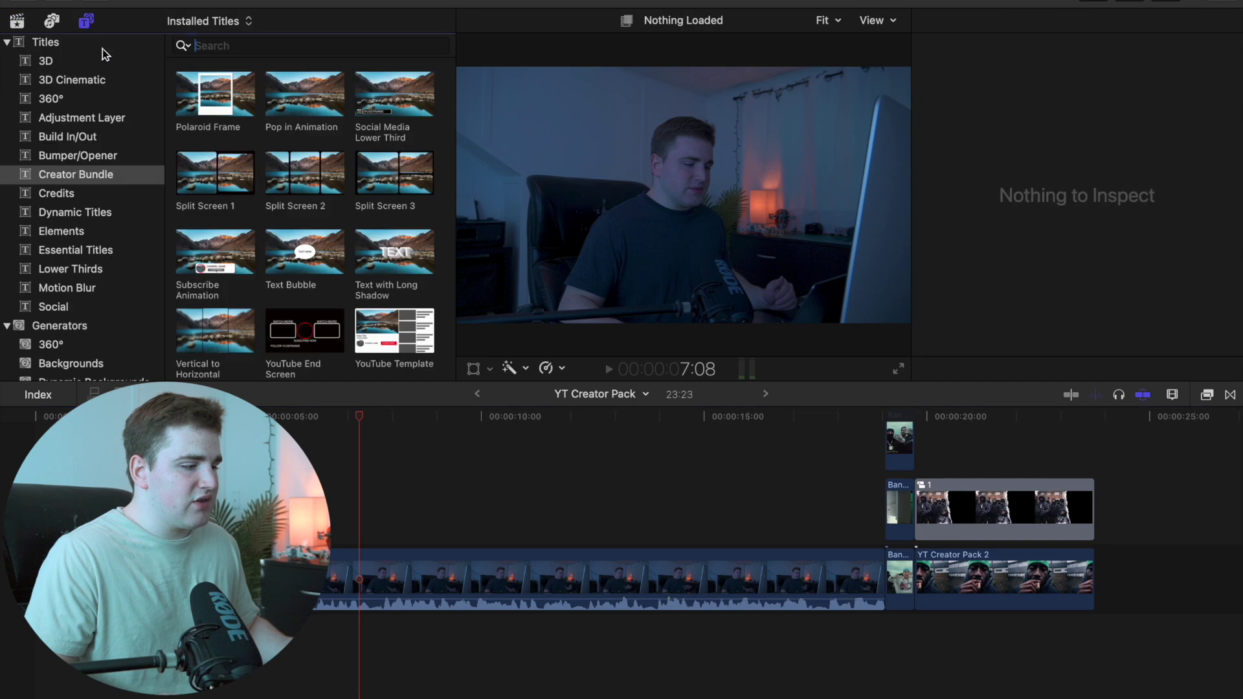
{"action": "left_click_drag", "start_coordinate": [286, 260], "coordinate": [233, 534]}
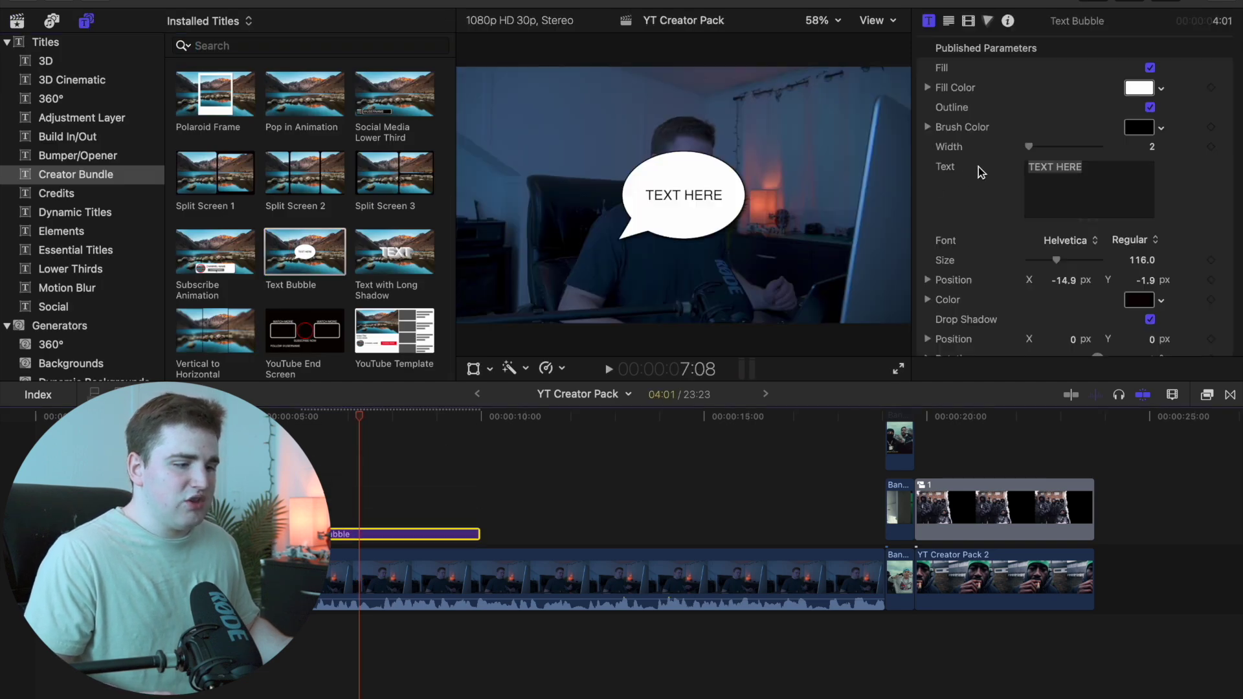
{"action": "left_click", "coordinate": [1150, 67]}
{"action": "left_click", "coordinate": [1150, 67]}
{"action": "left_click_drag", "start_coordinate": [1029, 146], "coordinate": [1059, 147]}
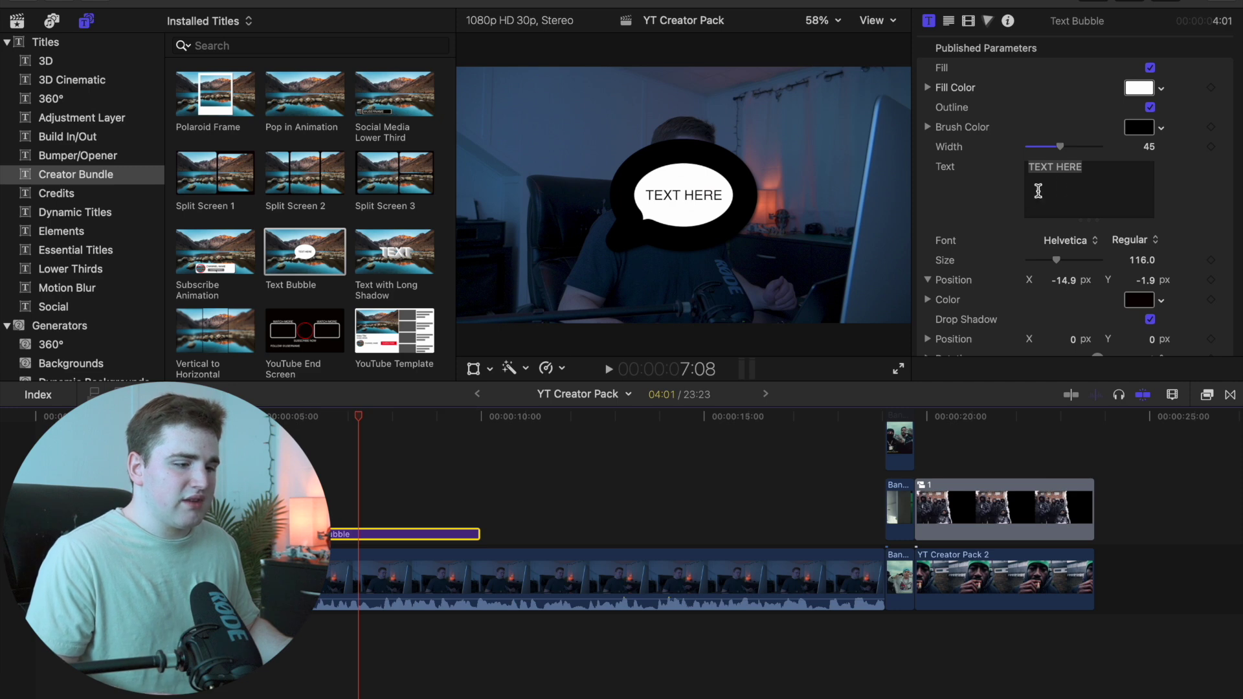
{"action": "scroll", "coordinate": [992, 256], "scroll_direction": "down", "scroll_amount": 2}
{"action": "scroll", "coordinate": [992, 255], "scroll_direction": "up", "scroll_amount": 2}
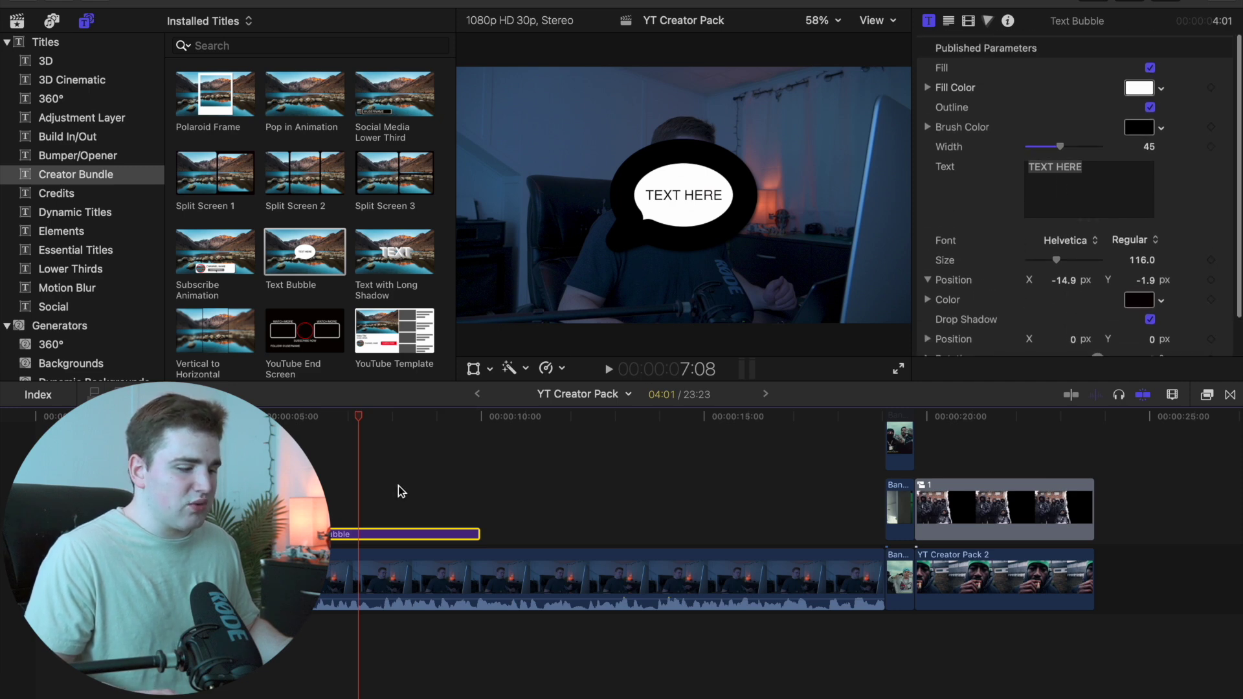
{"action": "key", "text": "Delete"}
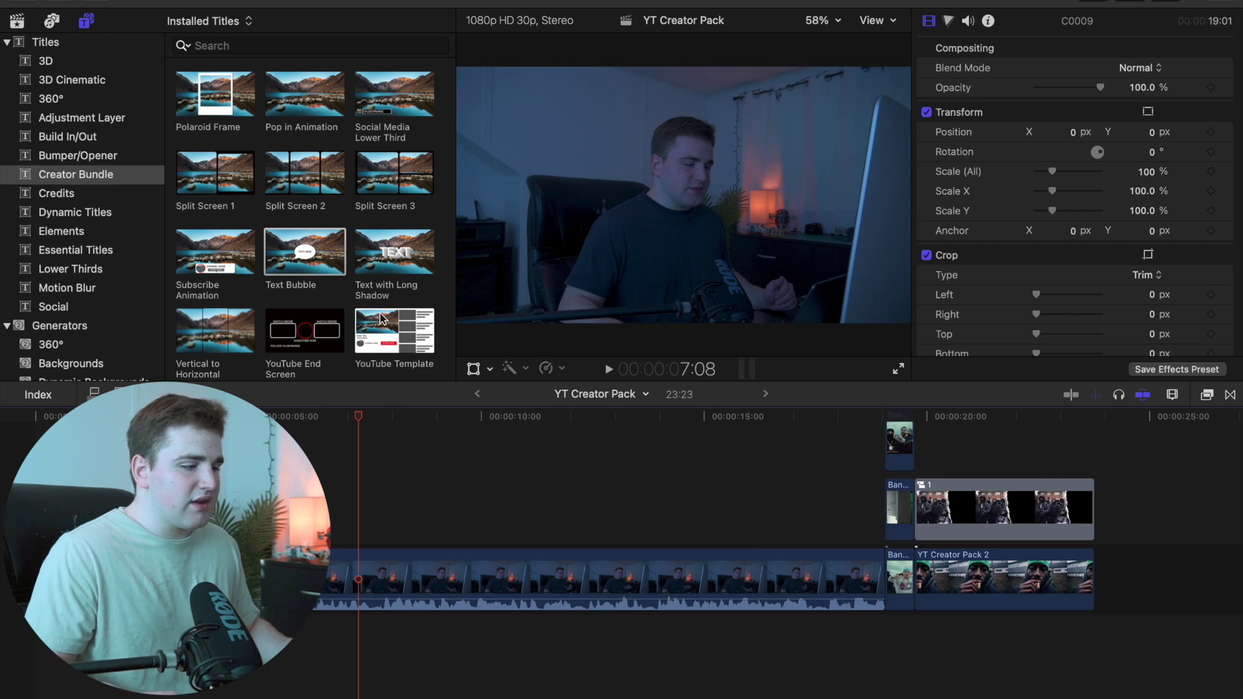
Step: Add Text with Long Shadow above the main clip and lengthen its shadow to distance 500 at 306.9°
{"action": "left_click_drag", "start_coordinate": [394, 251], "coordinate": [320, 528]}
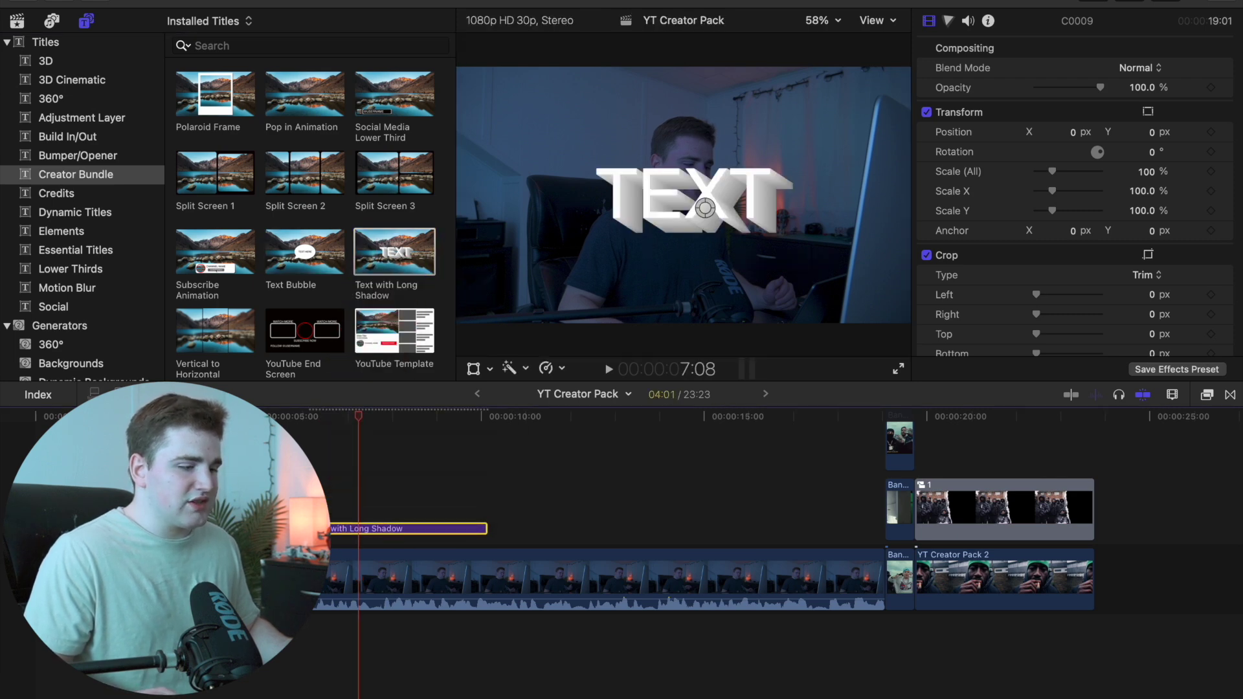
{"action": "left_click_drag", "start_coordinate": [361, 421], "coordinate": [388, 420]}
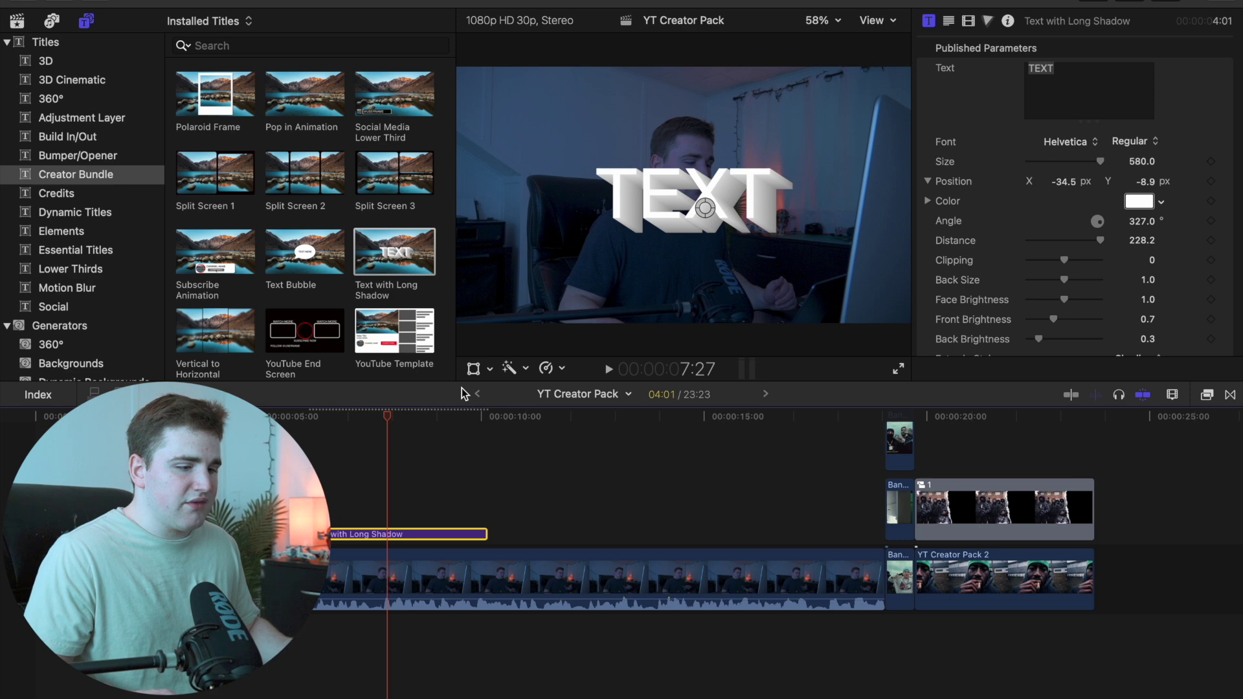
{"action": "left_click_drag", "start_coordinate": [1138, 243], "coordinate": [1144, 235]}
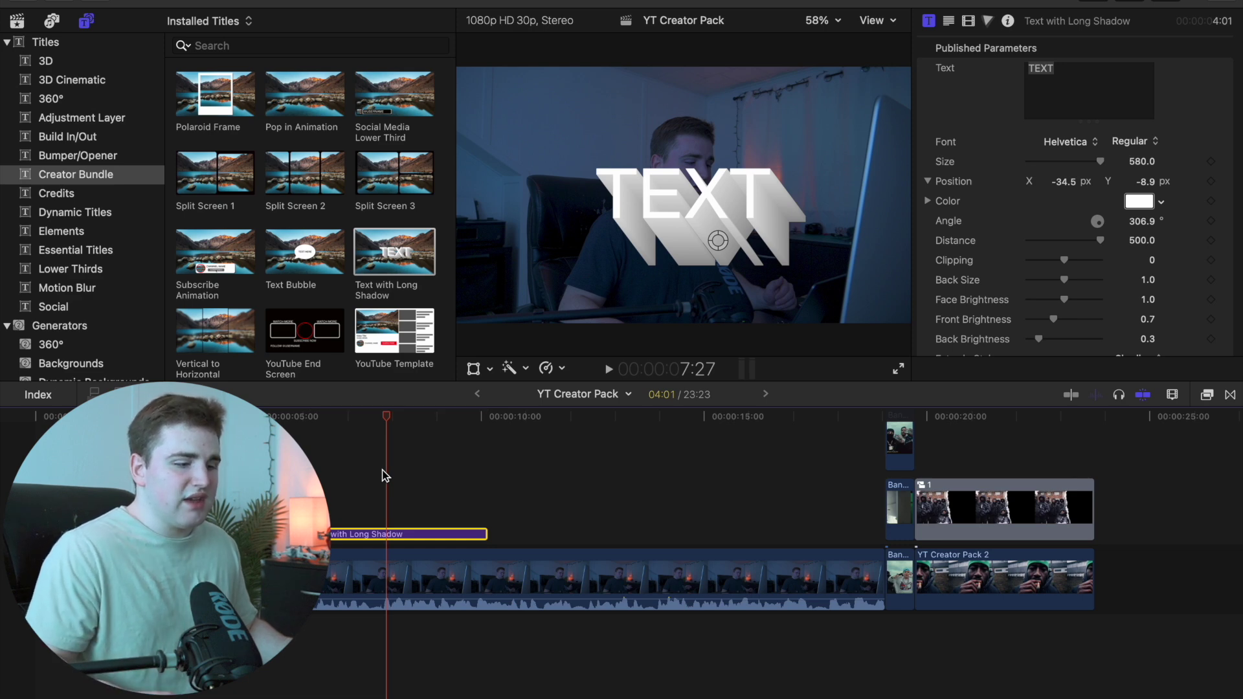
{"action": "scroll", "coordinate": [940, 283], "scroll_direction": "down", "scroll_amount": 2}
{"action": "scroll", "coordinate": [964, 281], "scroll_direction": "up", "scroll_amount": 2}
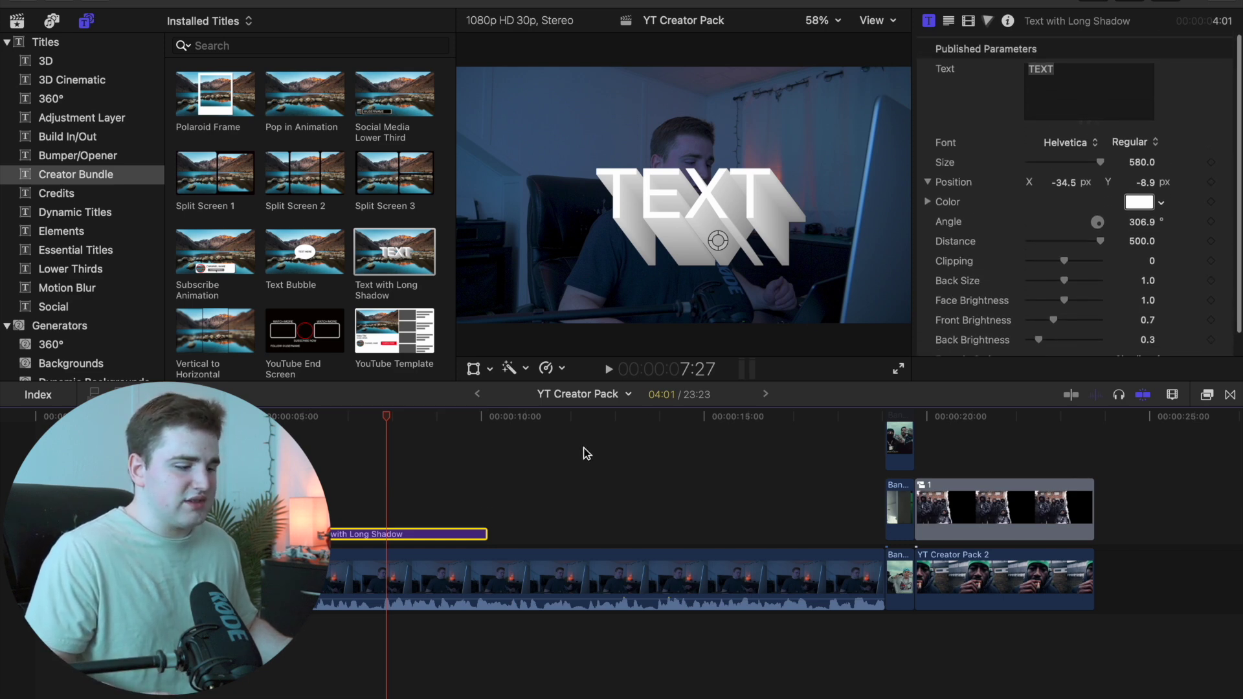